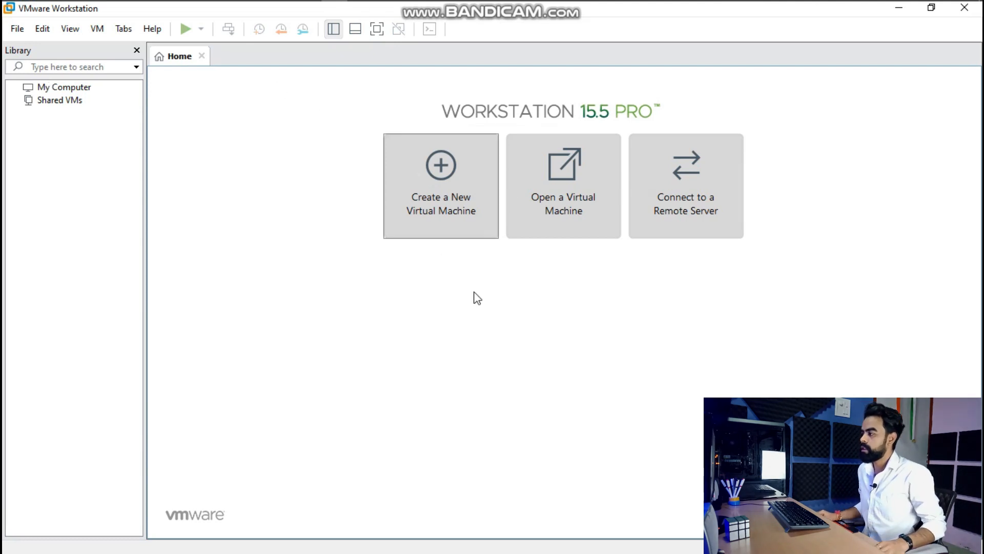
Step: Start a new virtual machine with the Typical configuration and choose to install the operating system later
click(462, 179)
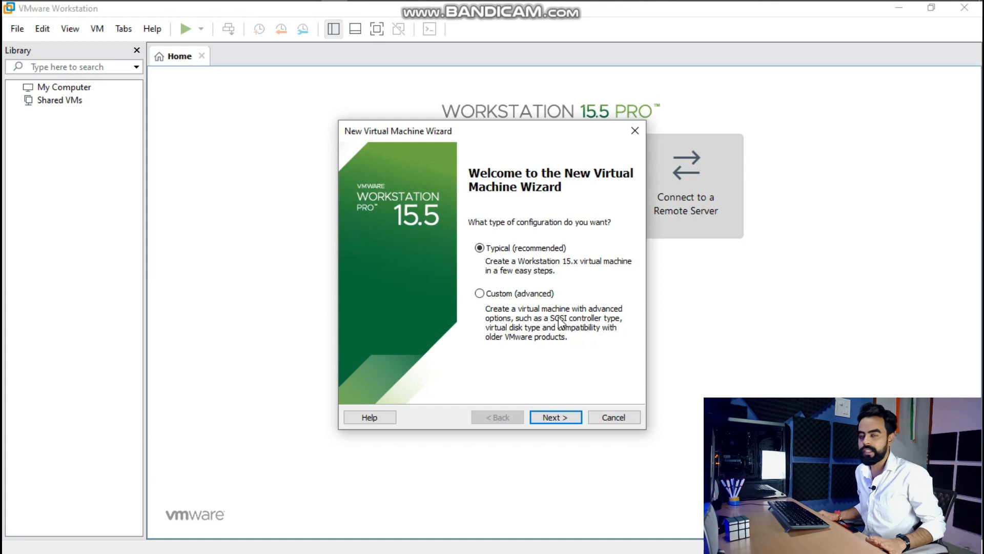
click(559, 415)
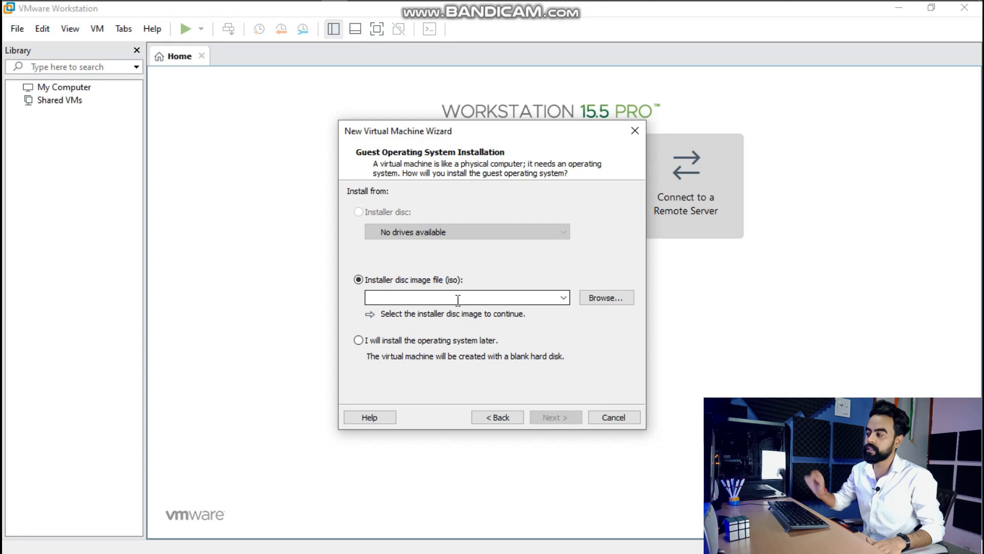
click(429, 340)
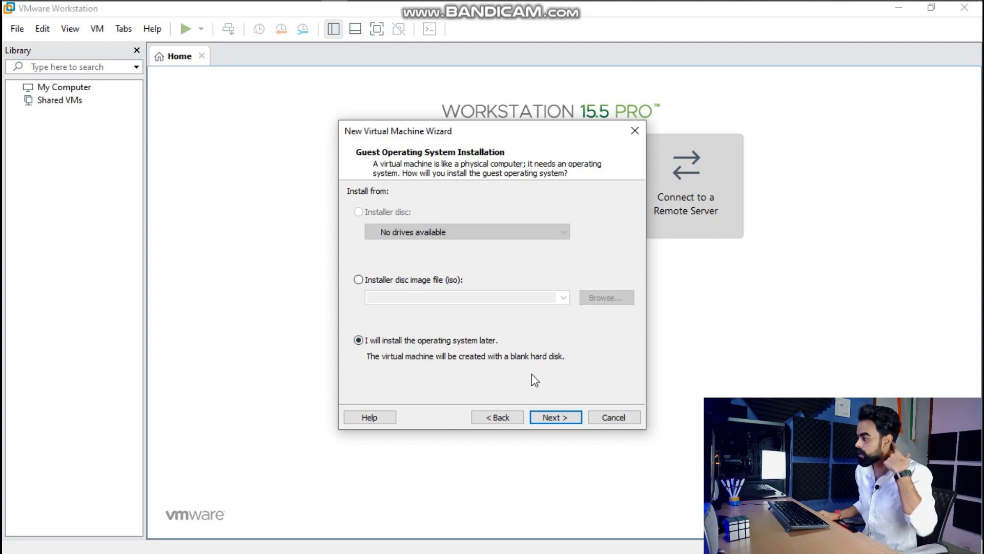
click(559, 414)
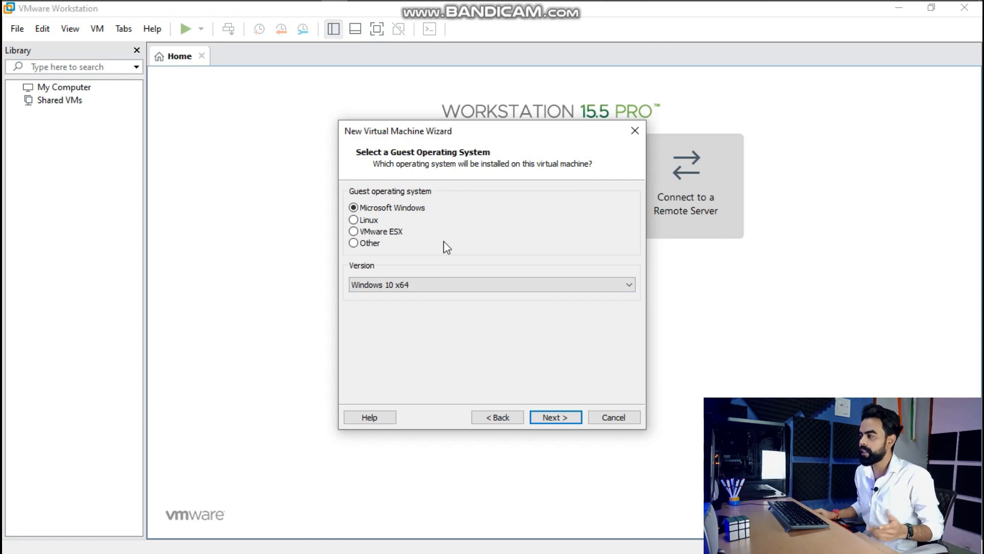
Step: Examine the Windows and Linux versions offered for the guest operating system
click(492, 288)
scroll(498, 63, down, 1)
scroll(499, 209, up, 1)
scroll(499, 209, down, 1)
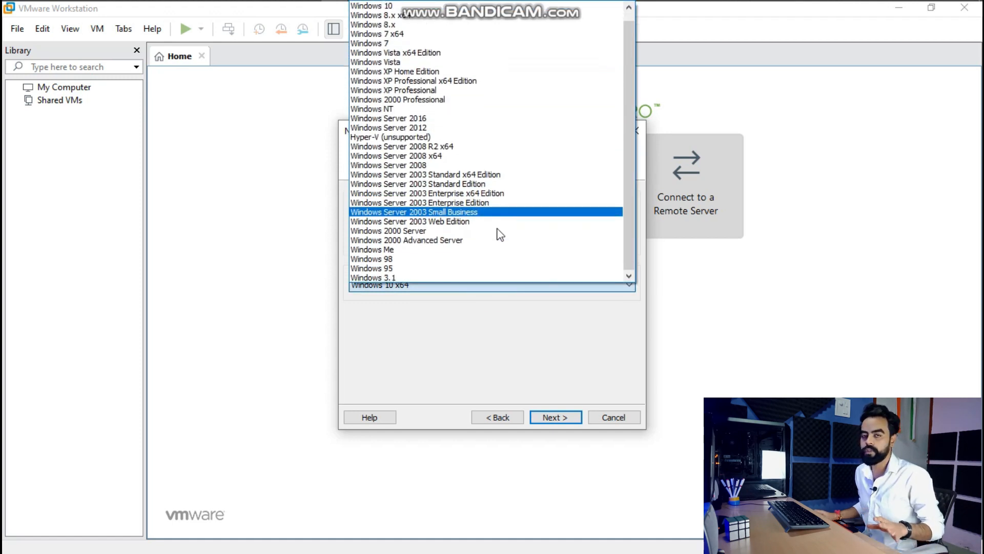
click(452, 345)
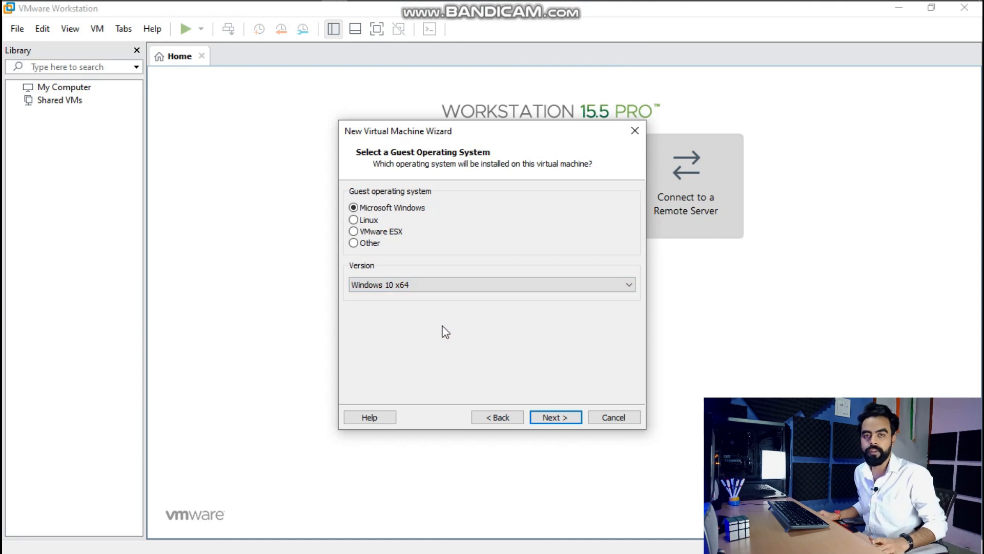
click(453, 285)
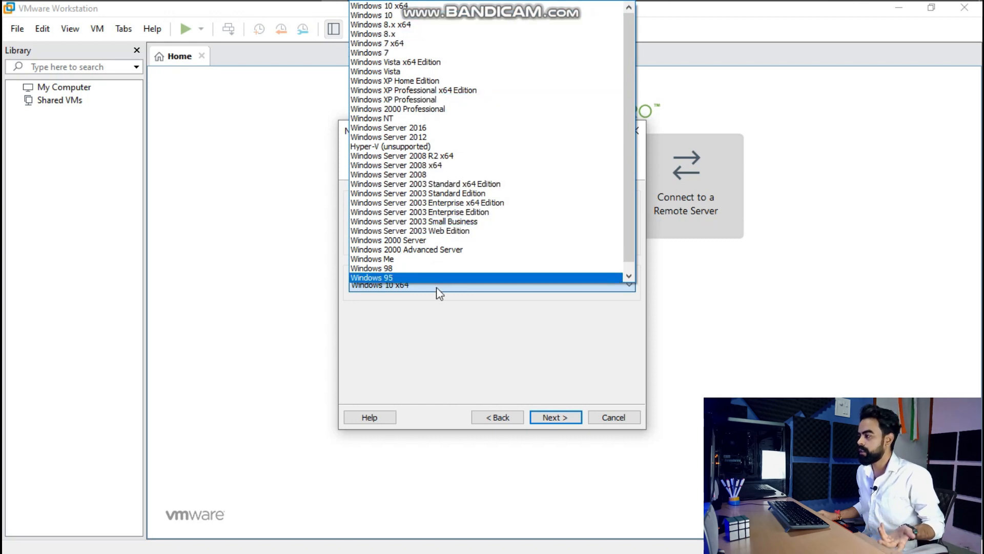
click(427, 321)
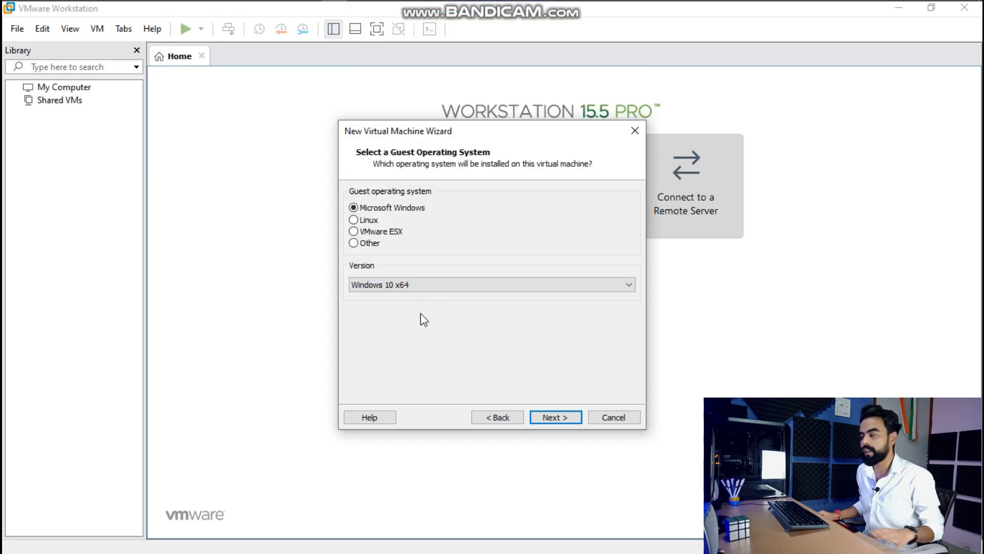
click(368, 220)
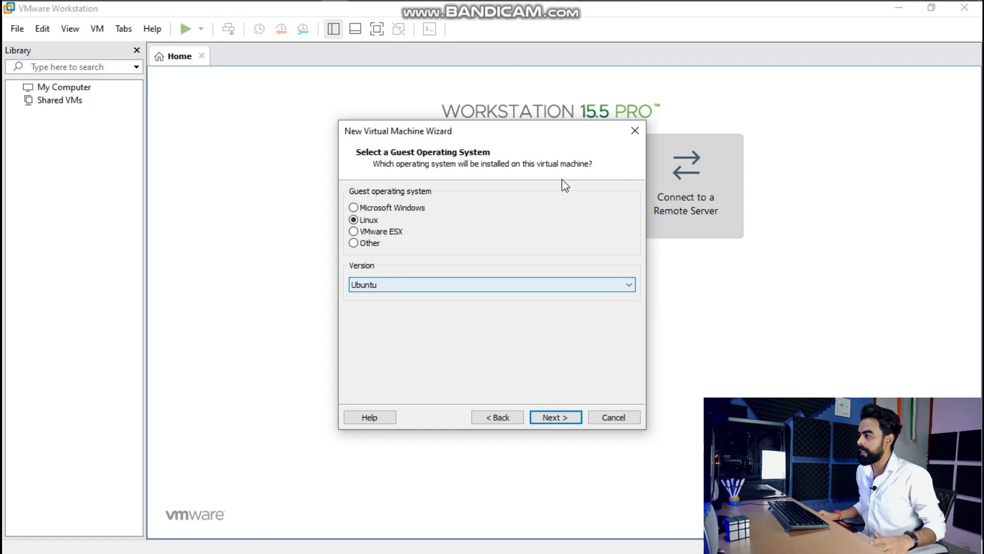
click(450, 284)
click(626, 184)
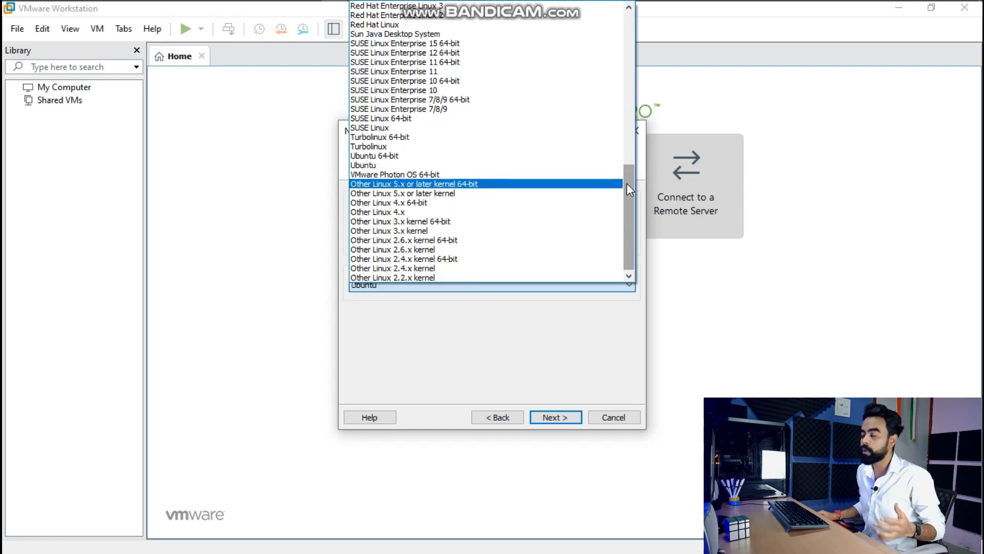
drag(627, 183, 630, 23)
click(439, 331)
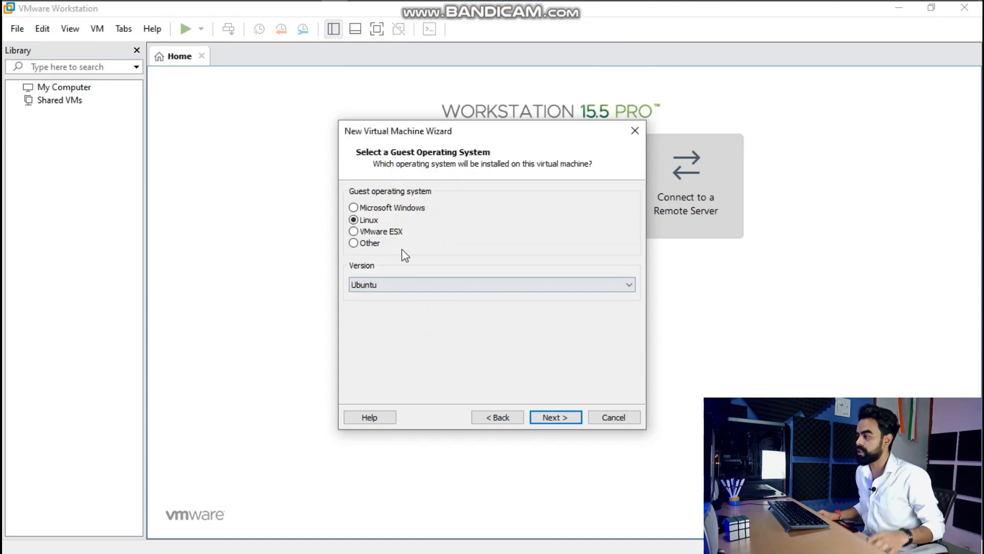
Step: Choose Microsoft Windows as the guest operating system with version Windows 10 x64 and continue
click(398, 207)
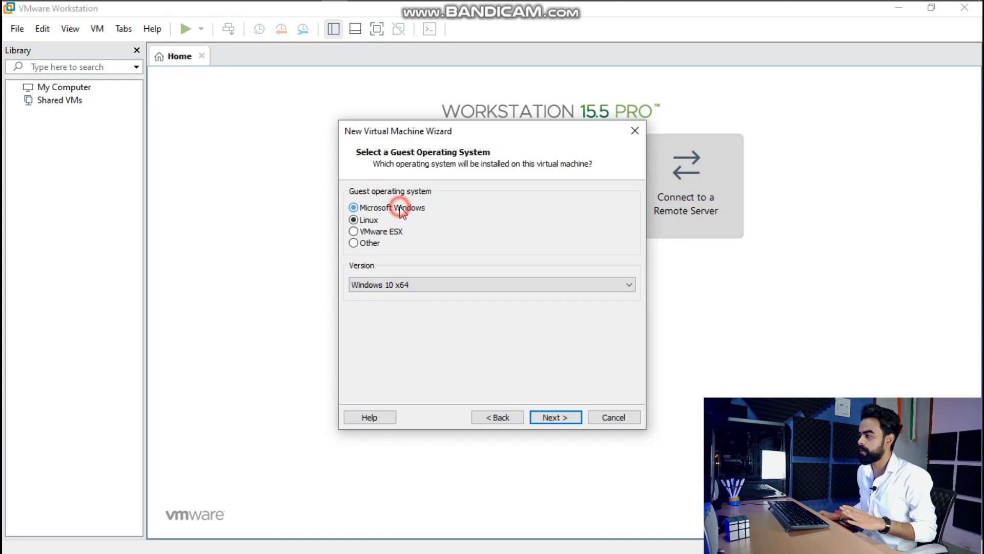
click(414, 289)
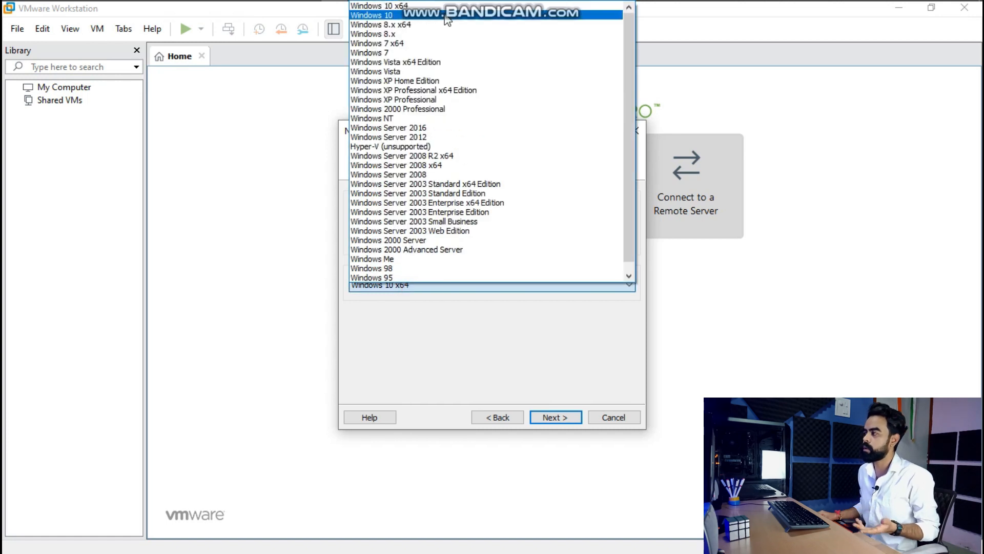
click(443, 6)
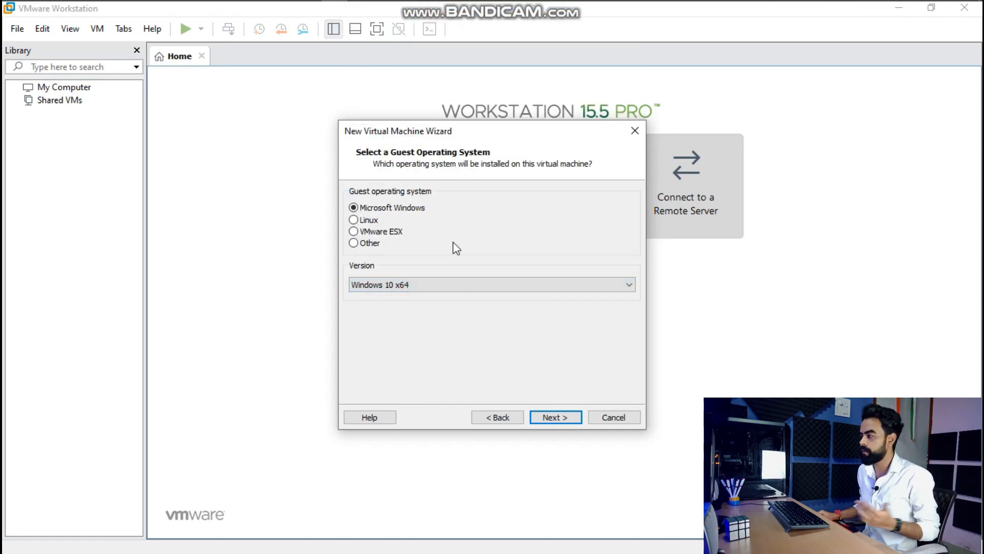
click(551, 417)
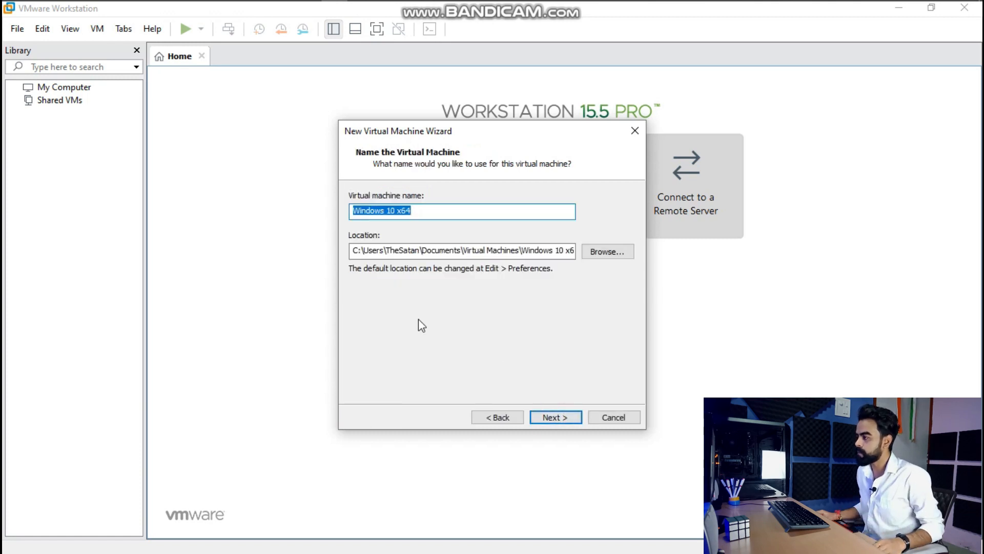
Step: Name the virtual machine "Win 10" and continue to the disk capacity settings
drag(399, 210, 459, 211)
key(BackSpace)
click(385, 211)
key(BackSpace)
key(BackSpace)
key(BackSpace)
key(BackSpace)
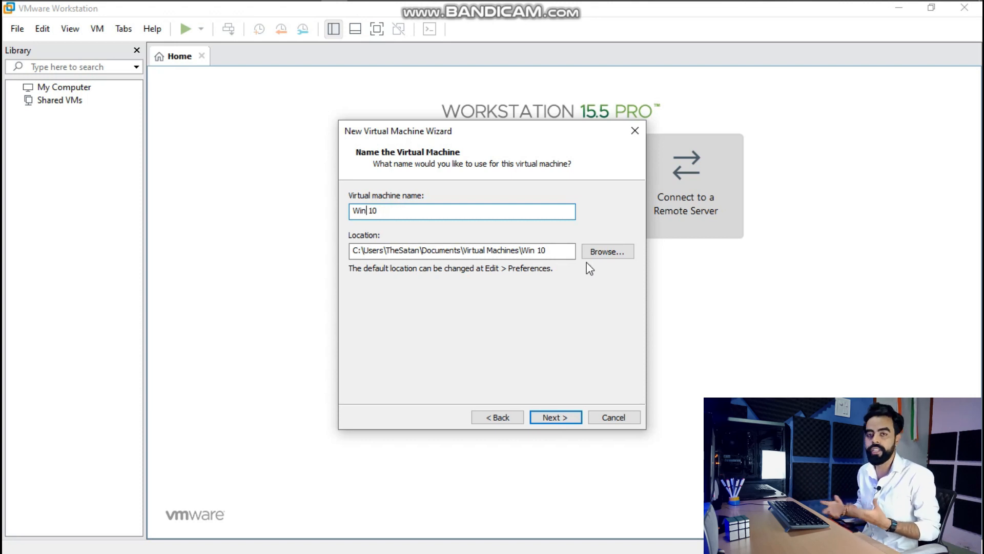
click(557, 416)
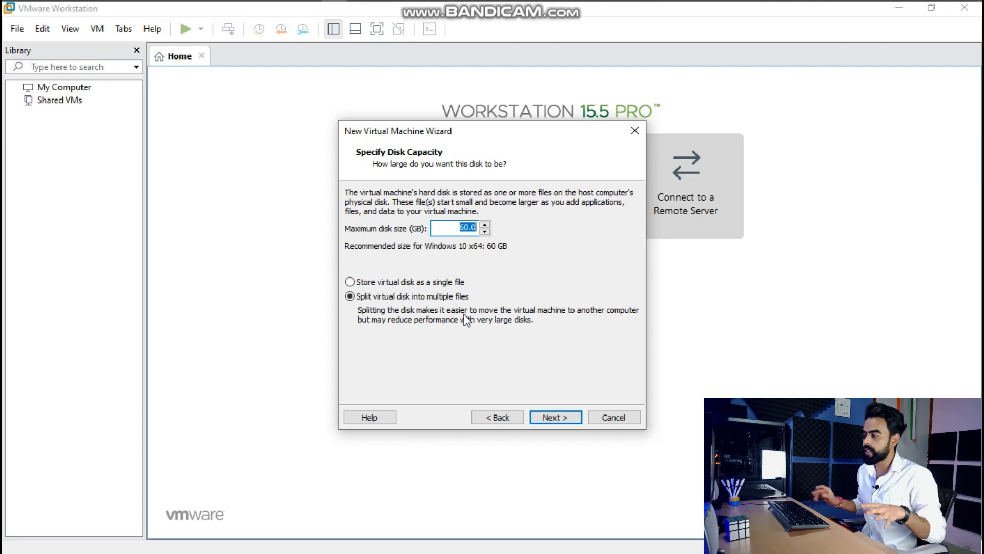
Step: Store the virtual disk as a single file and review the summary of the virtual machine's settings
click(454, 282)
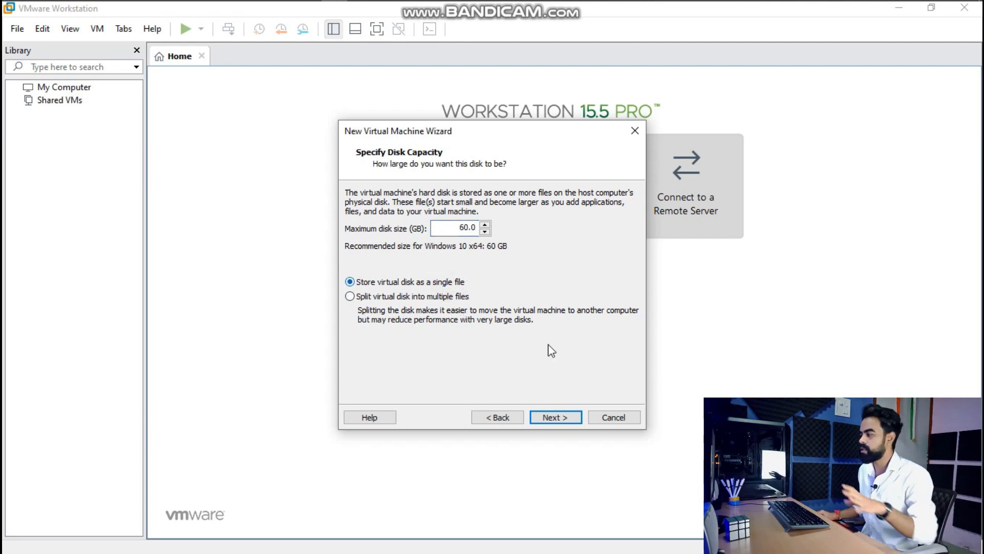
click(568, 419)
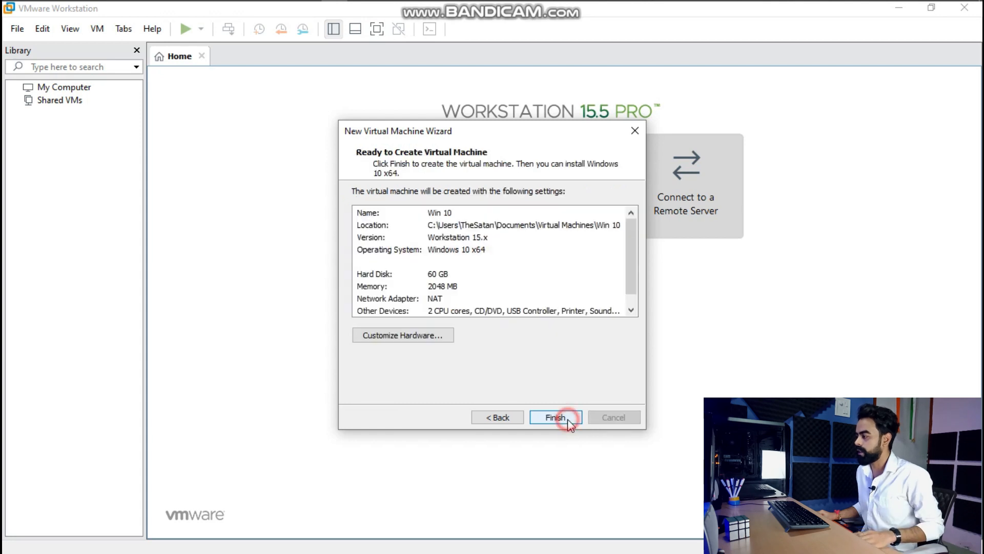
mouse_move(636, 235)
mouse_down()
mouse_move(630, 278)
mouse_move(633, 230)
mouse_up()
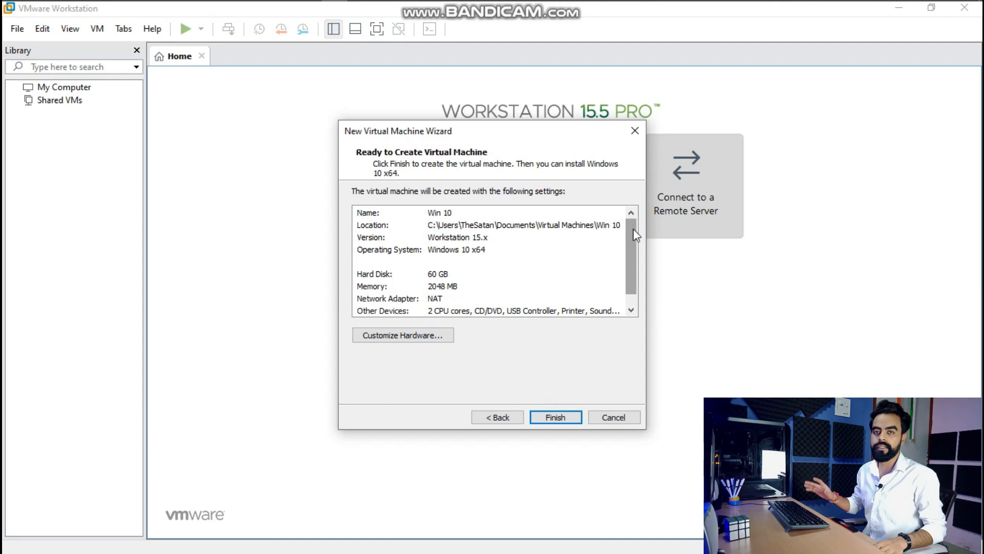
click(634, 227)
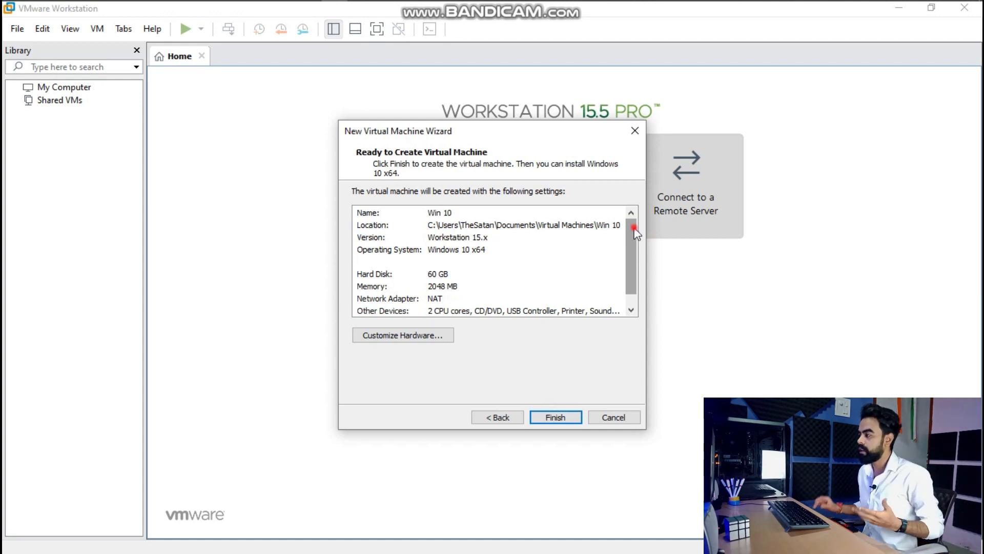
drag(635, 233, 641, 260)
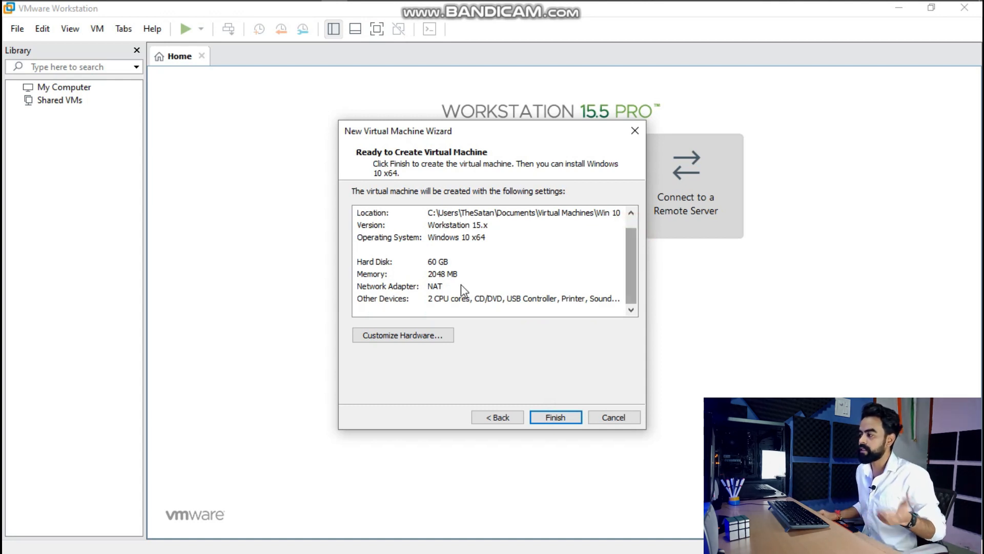
Step: Open the hardware customization and set the virtual machine's memory to 2048 MB
click(410, 337)
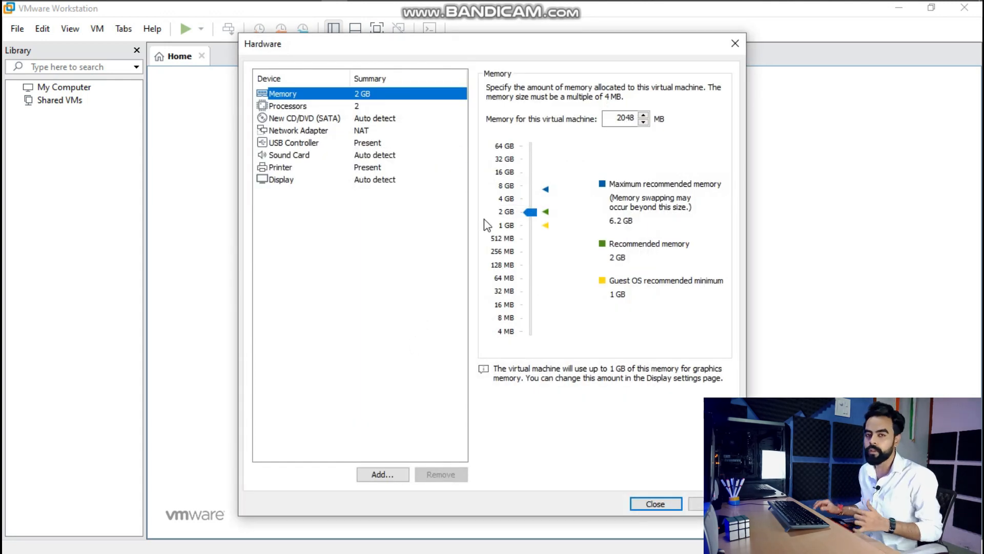
drag(615, 119, 659, 122)
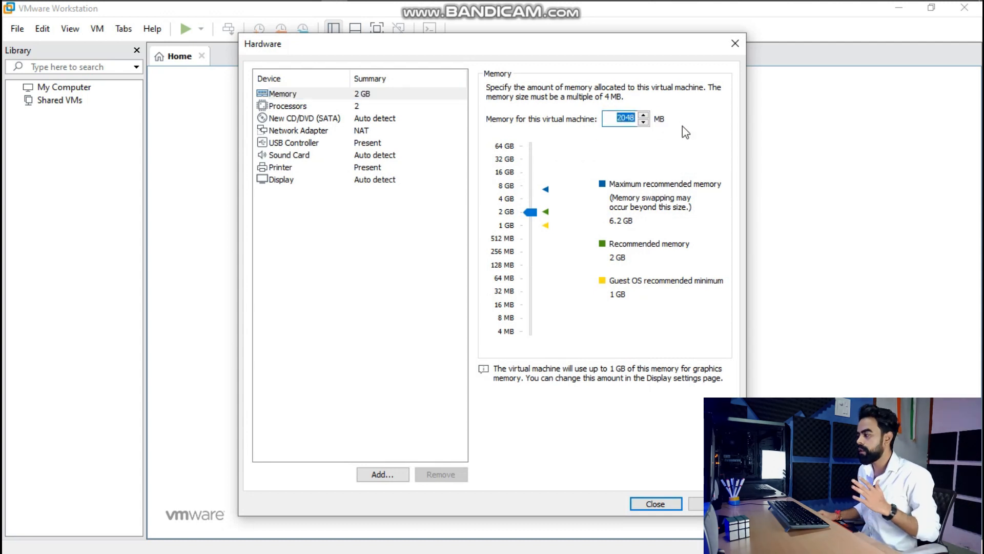
mouse_move(533, 217)
mouse_down()
mouse_move(531, 188)
mouse_move(532, 214)
mouse_up()
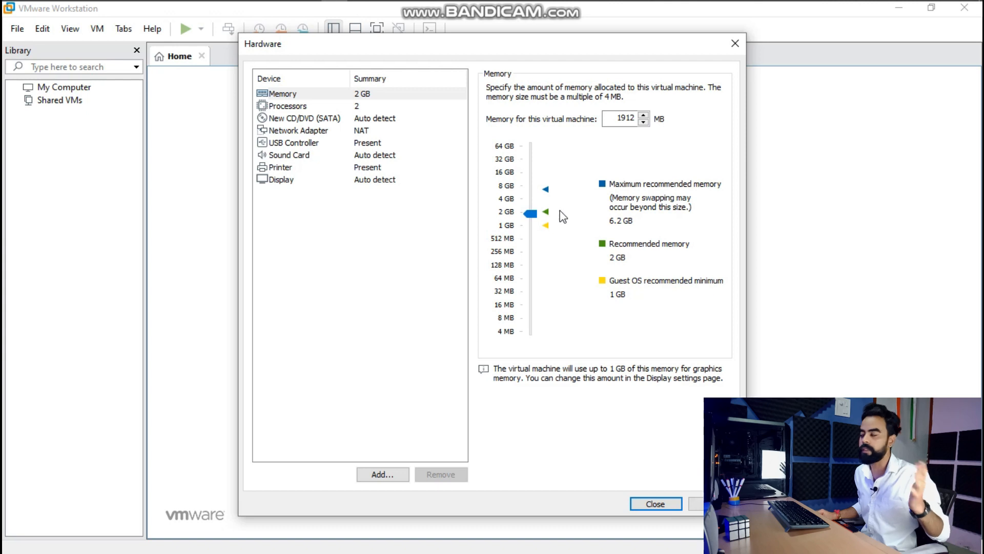
click(530, 213)
drag(529, 213, 531, 212)
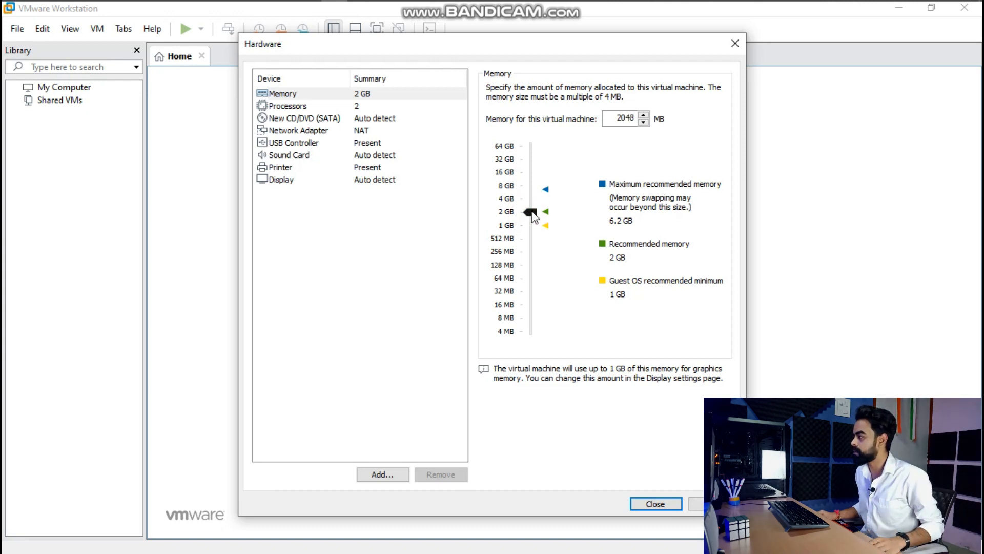
Step: Check the processor settings, including the choices for the number of cores per processor
click(300, 106)
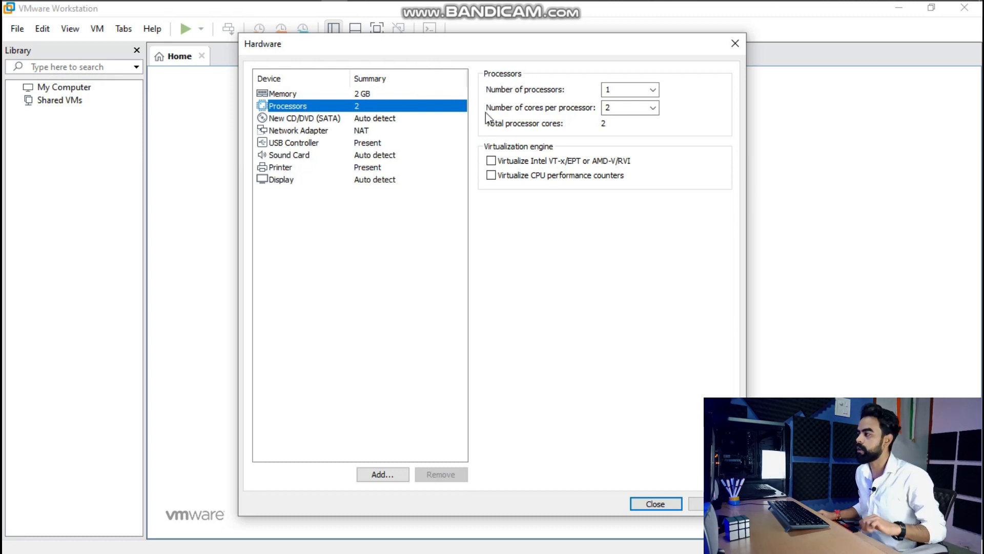
click(621, 107)
click(652, 108)
click(675, 112)
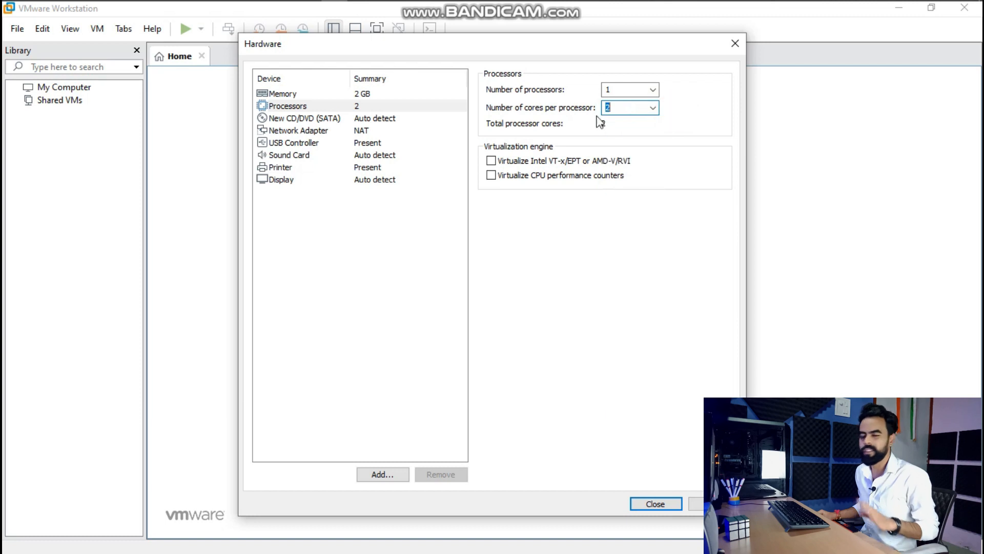
Step: Set the CD/DVD (SATA) drive to use the ISO image file K:\#4ck!n9\new\windows10.iso
click(389, 119)
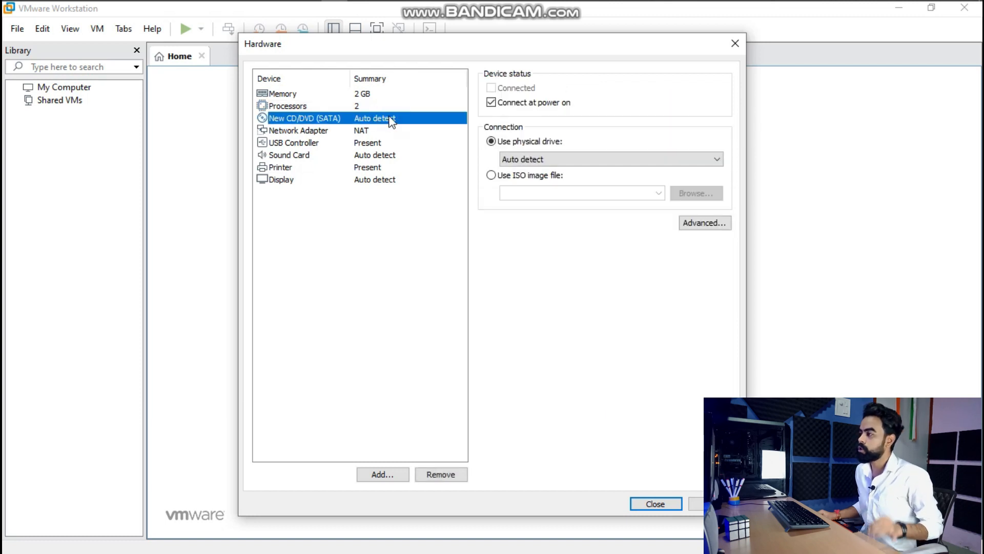
click(537, 176)
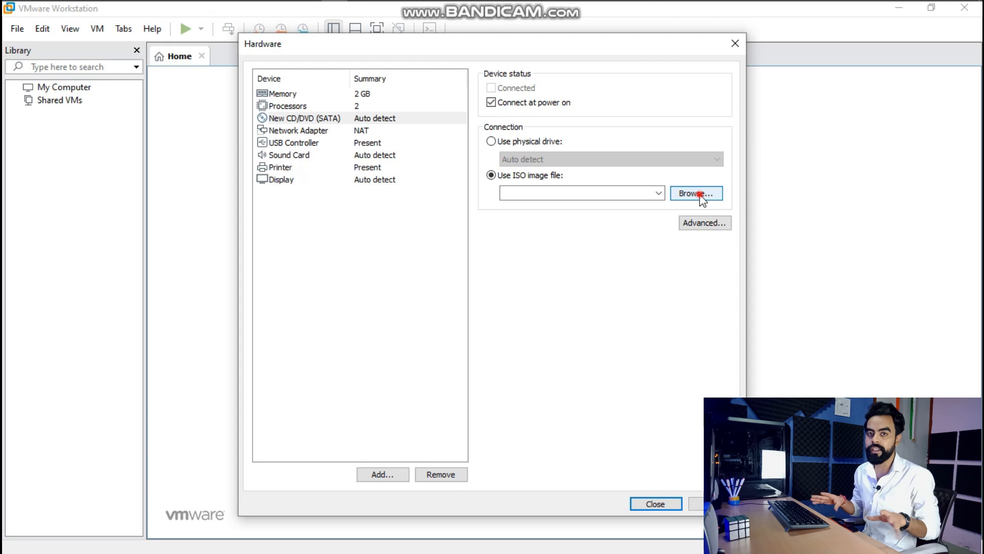
click(701, 197)
mouse_move(716, 164)
mouse_down()
mouse_move(718, 226)
mouse_move(715, 146)
mouse_up()
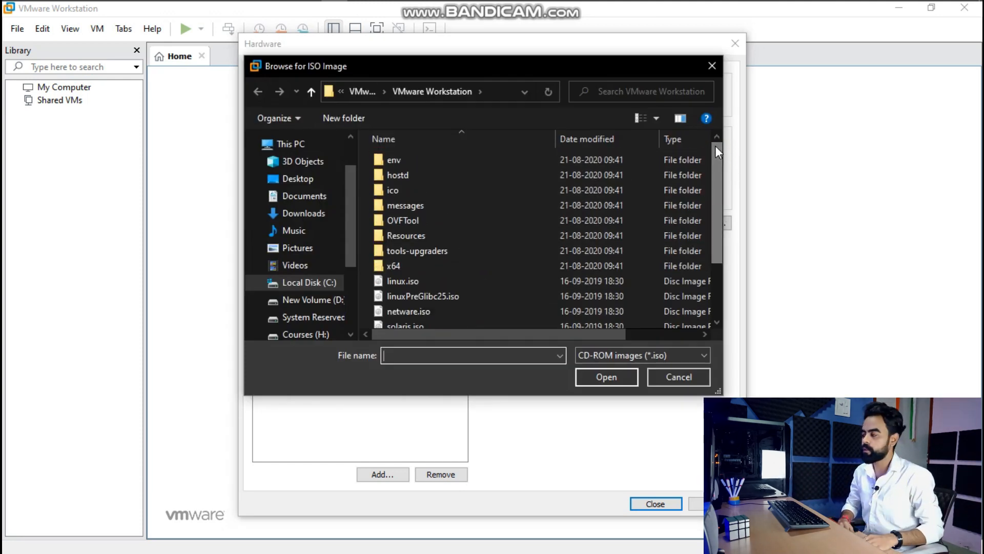
click(712, 66)
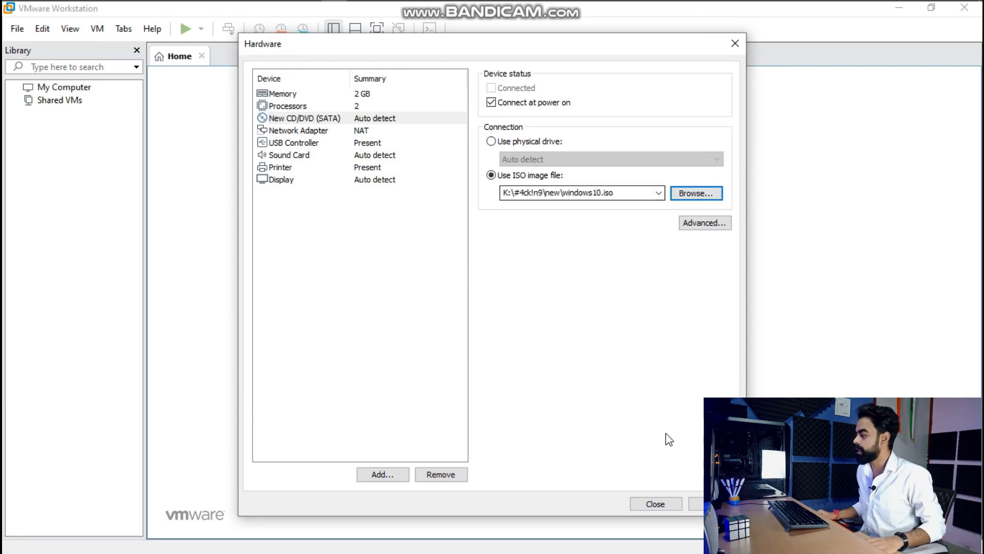
click(361, 118)
click(621, 333)
click(550, 261)
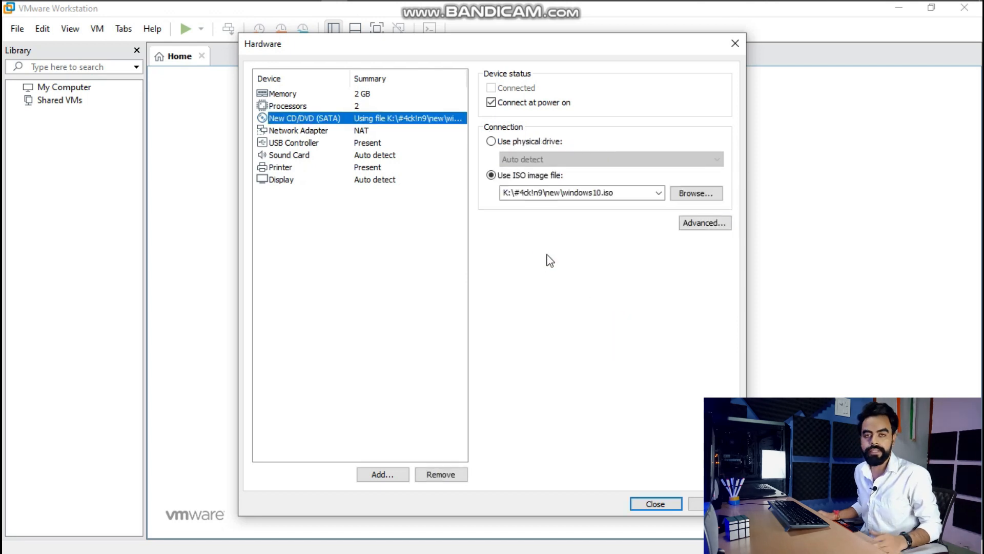
Step: Review the sound card and printer settings of the virtual machine
click(403, 155)
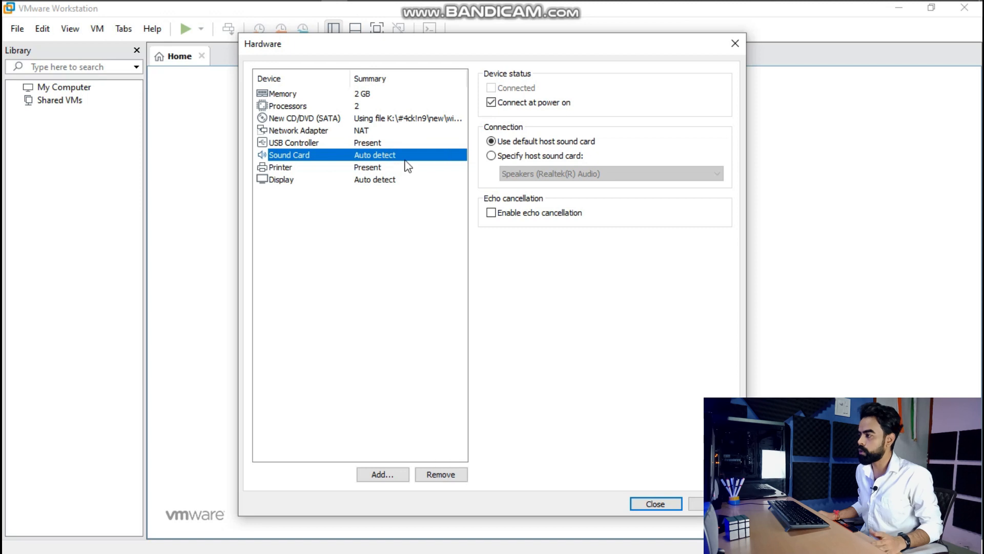
click(410, 169)
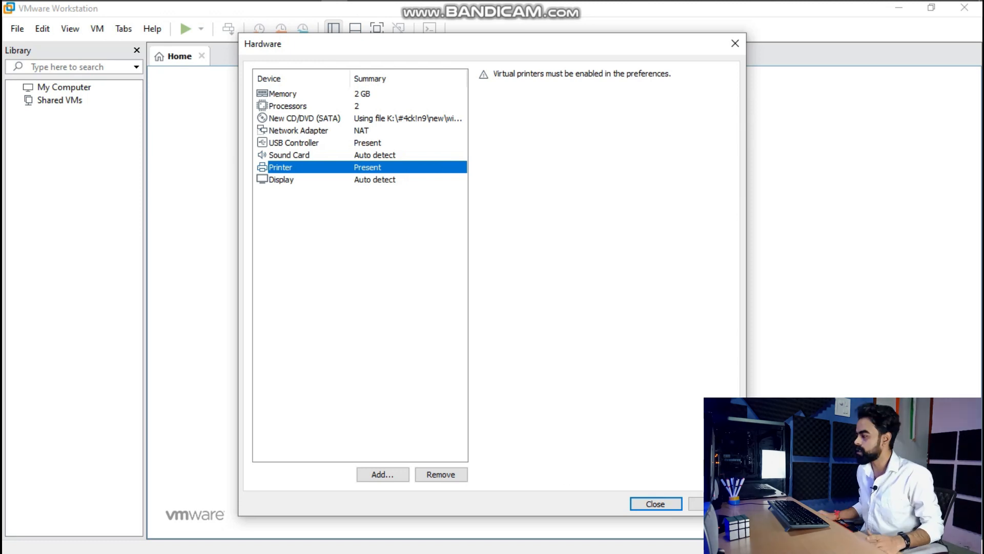
Step: Finish creating the Win 10 virtual machine with the customized hardware and check its hardware settings without changing them
click(648, 502)
click(552, 418)
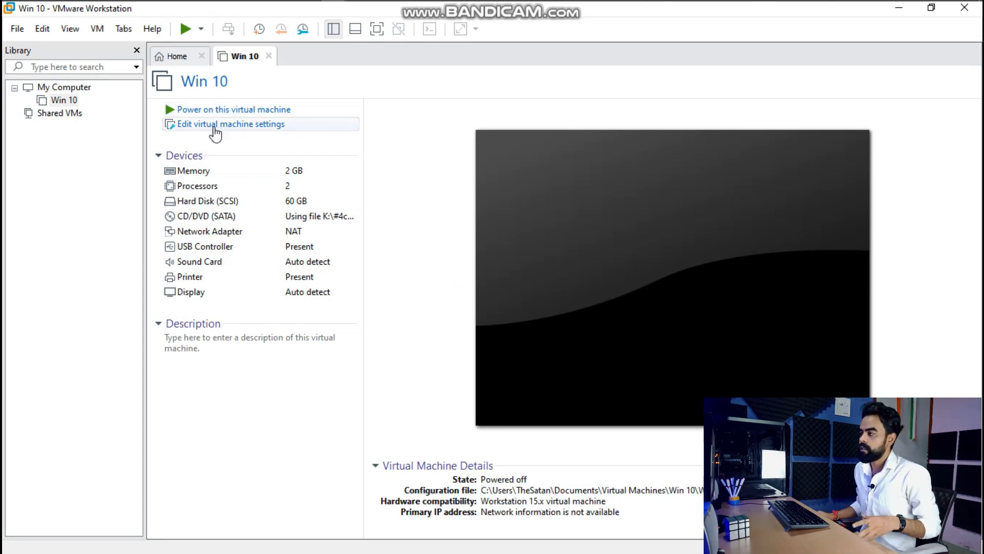
click(243, 127)
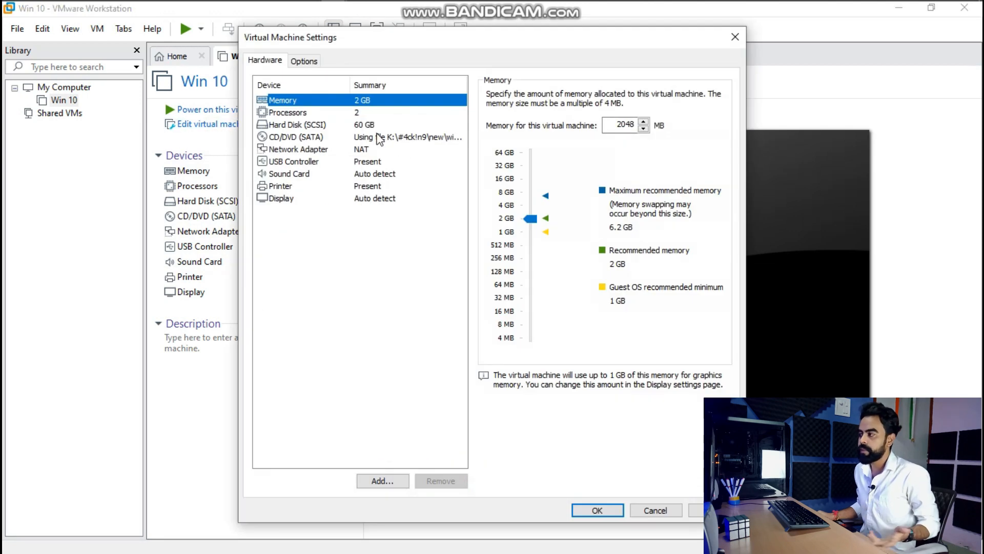
click(651, 509)
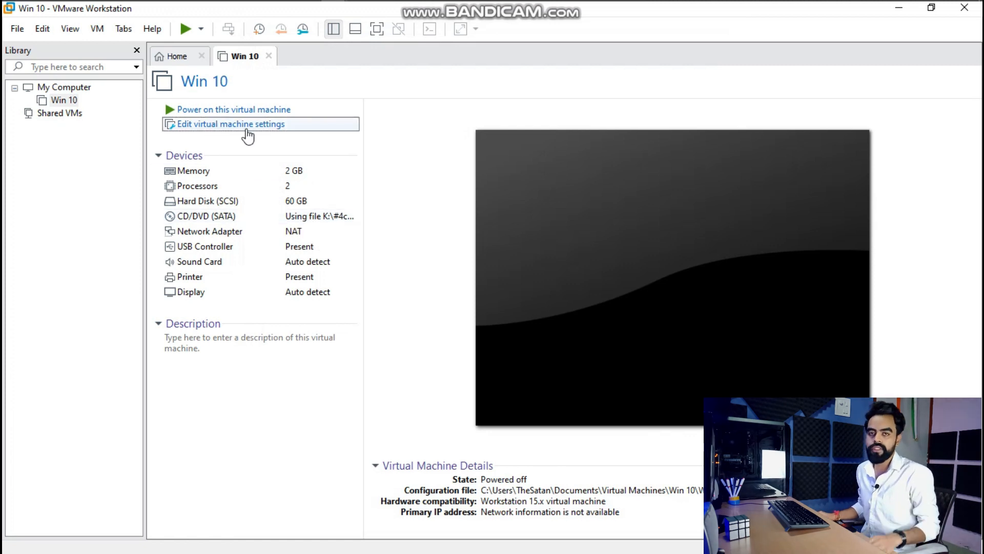
Step: Power on the Win 10 virtual machine and boot it from the Windows installation ISO
click(247, 110)
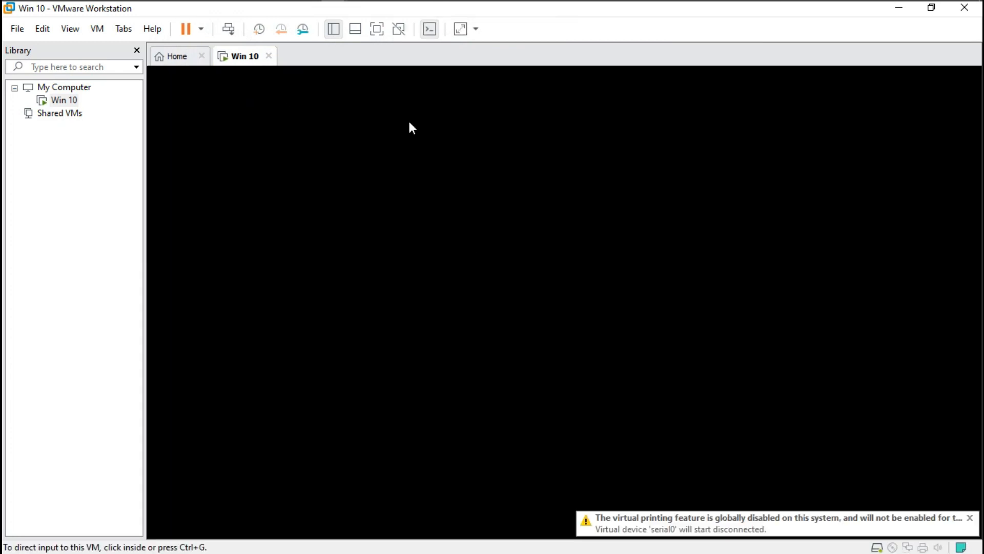
click(456, 218)
key(Return)
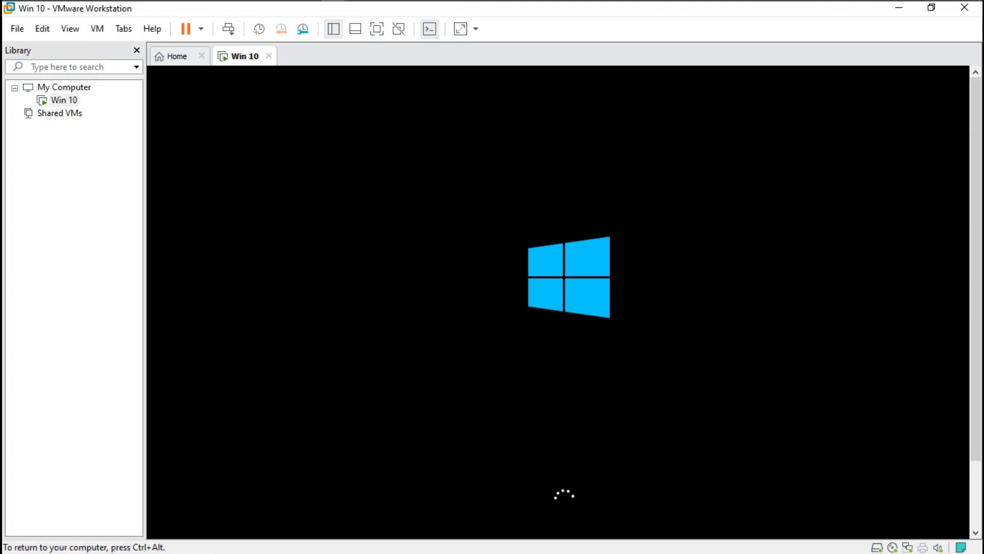
Step: Release the input from the guest and show the virtual machine in full screen
key(ctrl+alt)
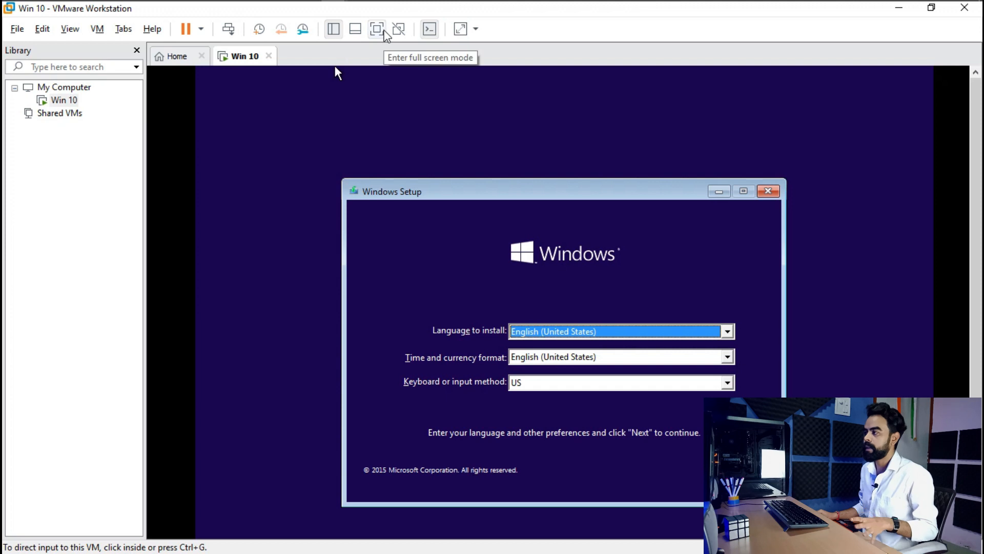
click(378, 29)
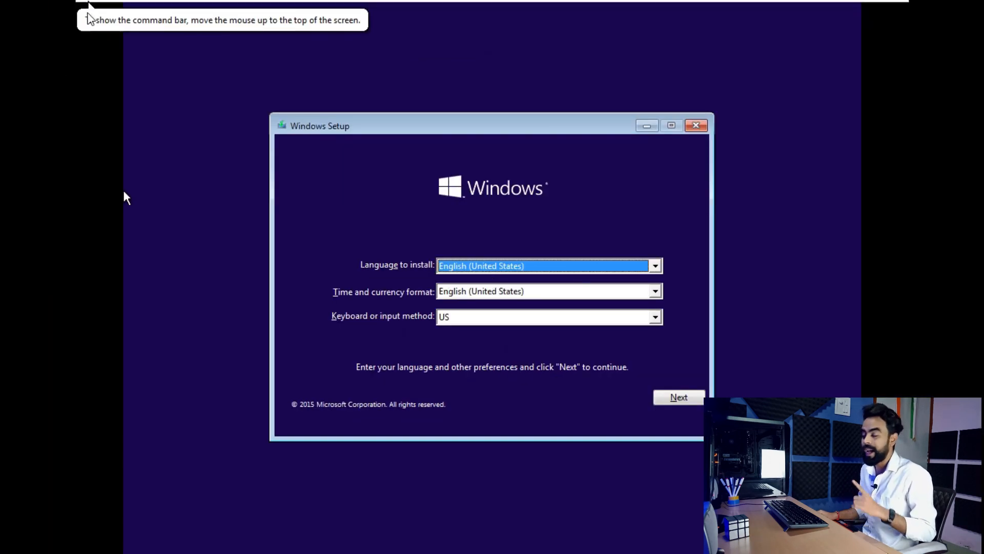
Step: Try pinning and unpinning the full-screen command bar, and releasing the guest's input to reveal the bar
mouse_move(91, 3)
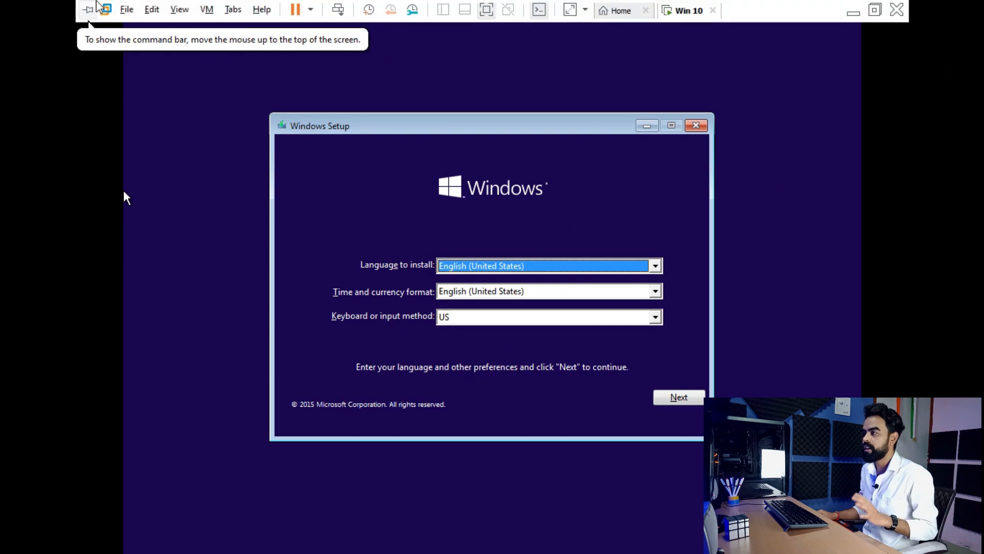
click(88, 10)
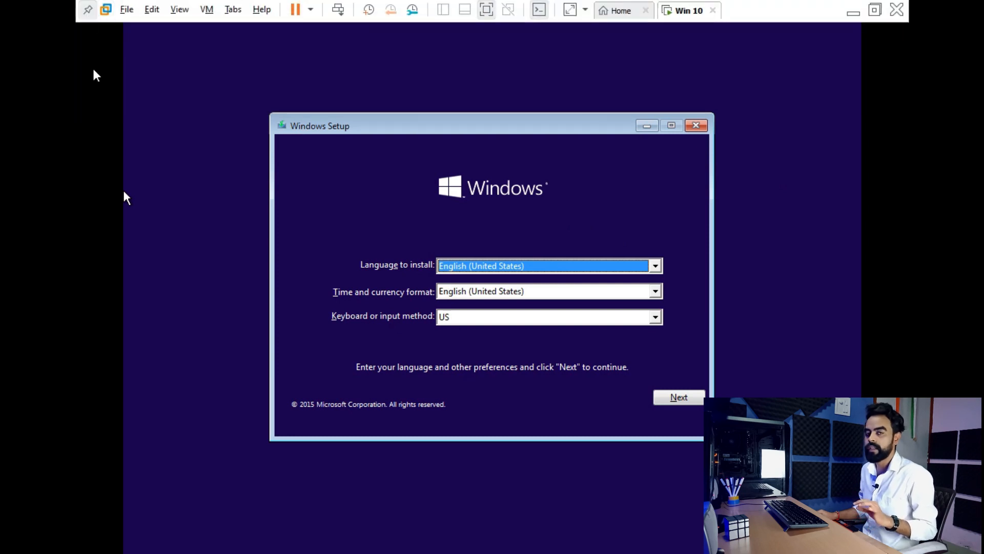
click(88, 10)
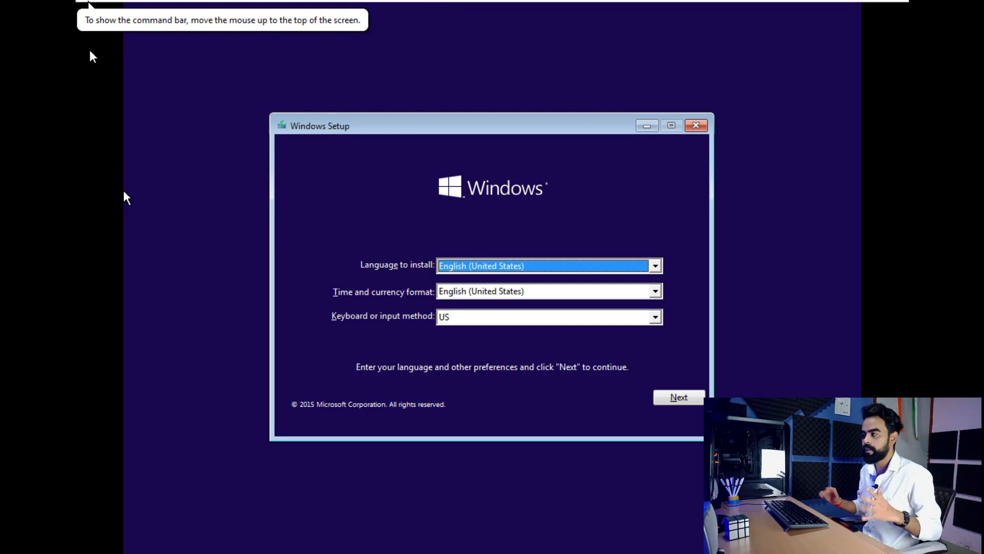
click(91, 57)
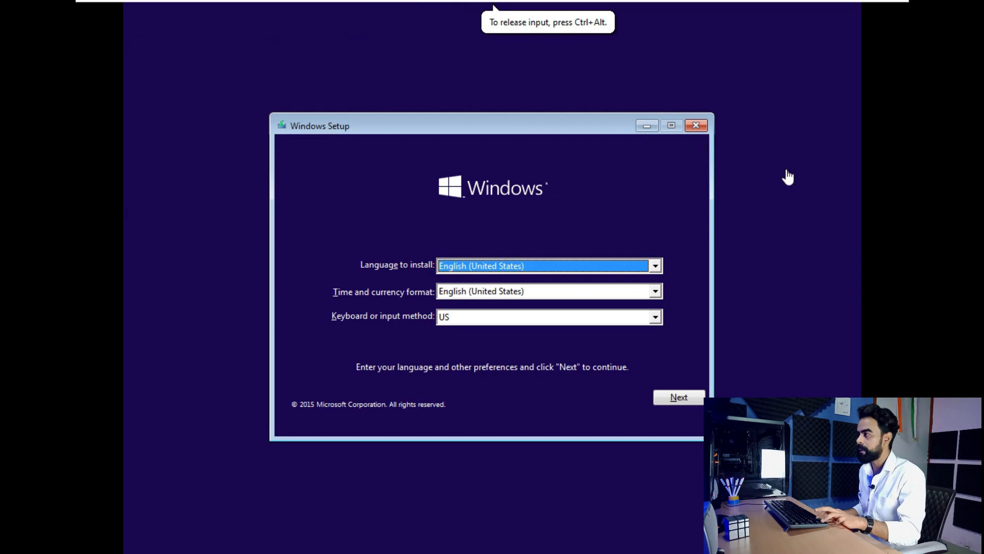
key(ctrl+alt)
mouse_move(631, 6)
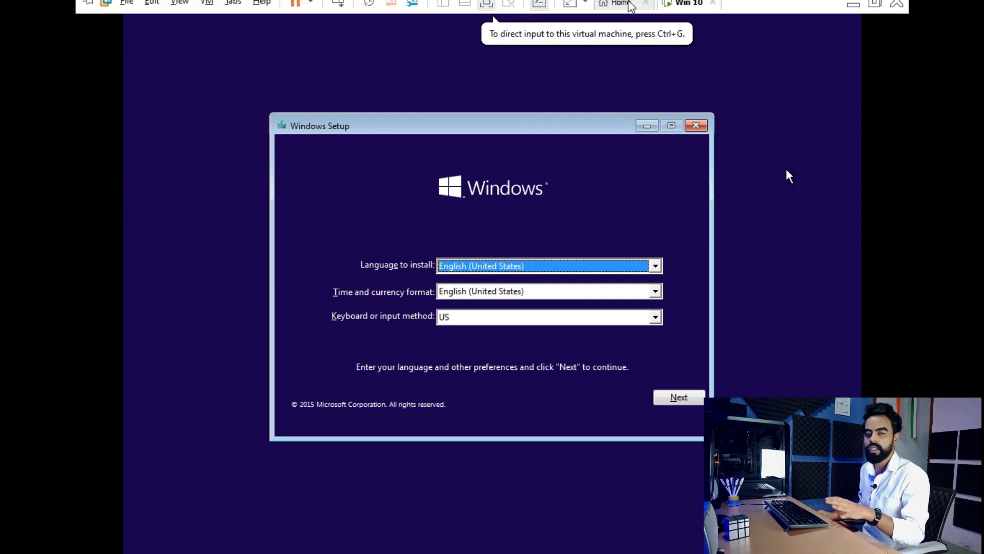
click(725, 117)
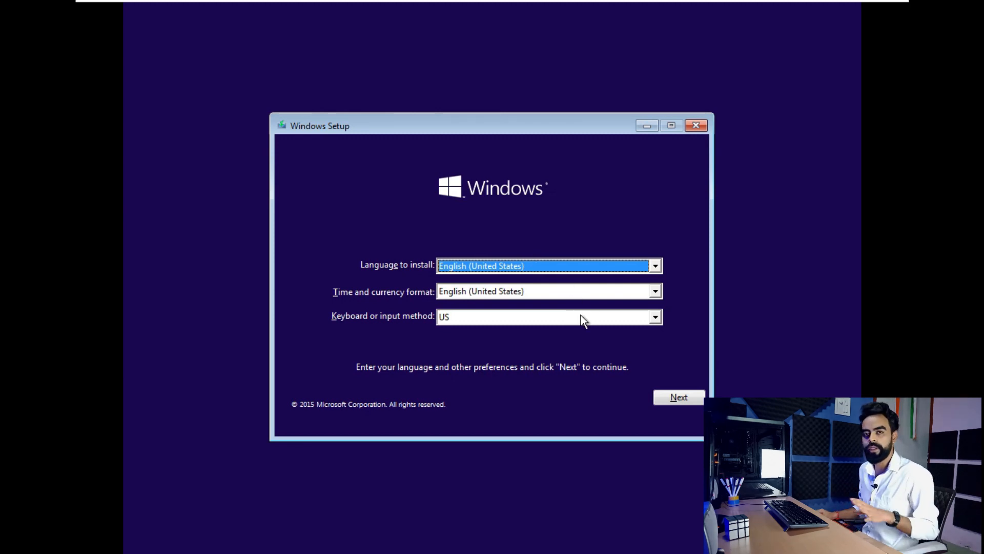
Step: Start the Windows installation with English (United States) and the US keyboard, skipping the product key entry
click(676, 397)
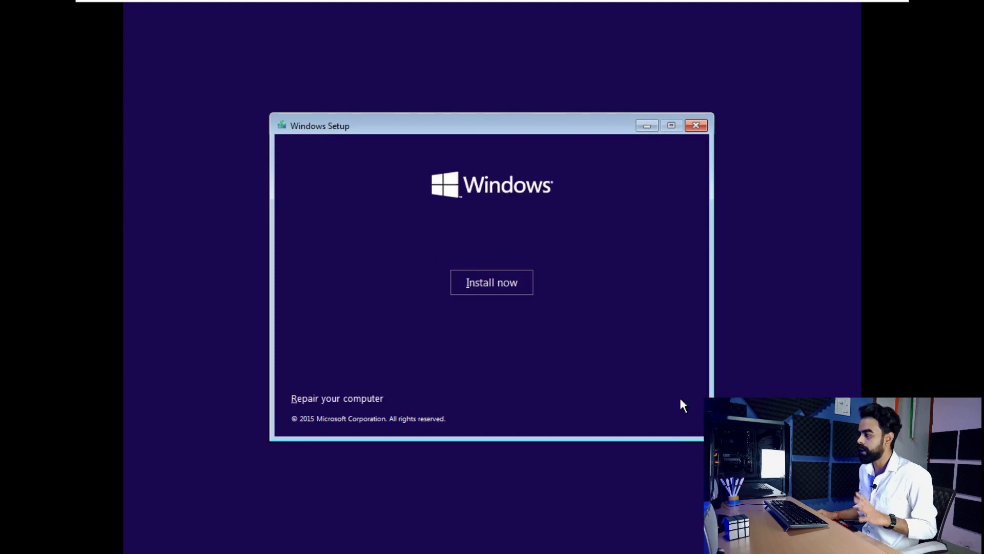
click(491, 285)
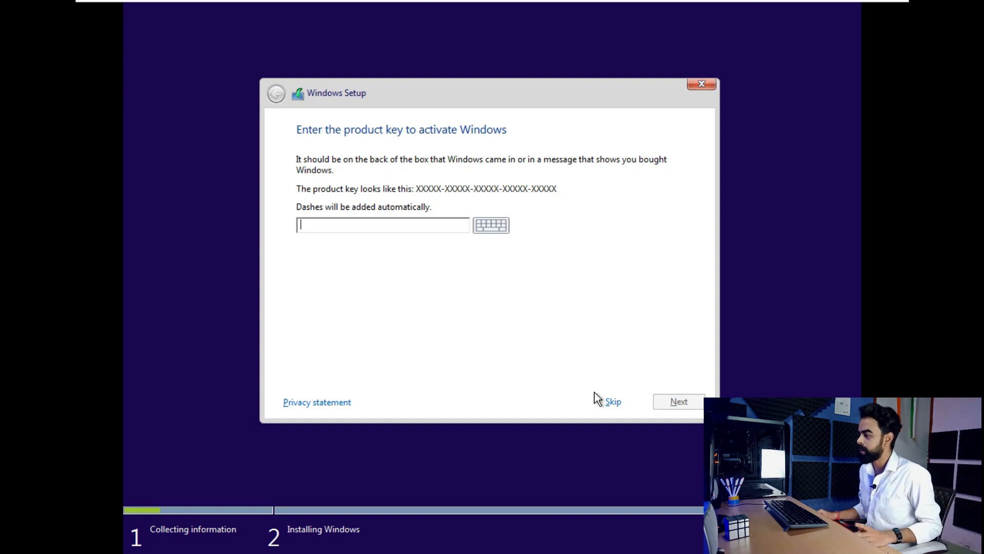
click(611, 404)
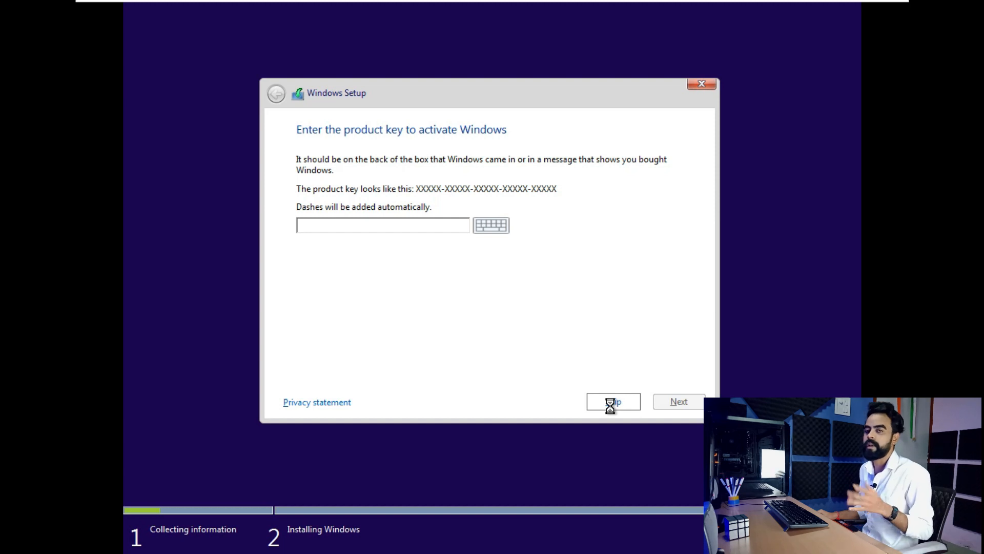
Step: Accept the license terms and choose the Custom: Install Windows only (advanced) installation type
click(379, 371)
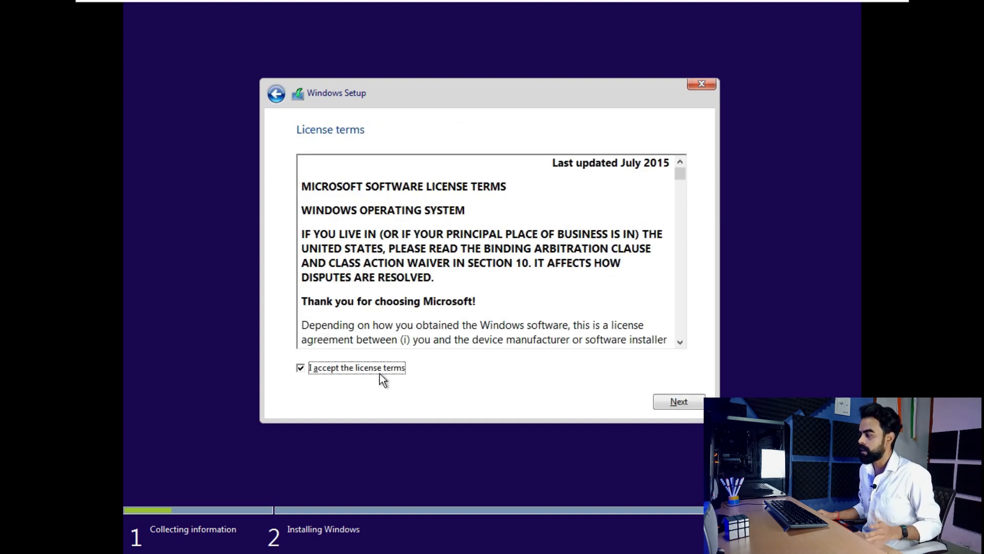
click(679, 405)
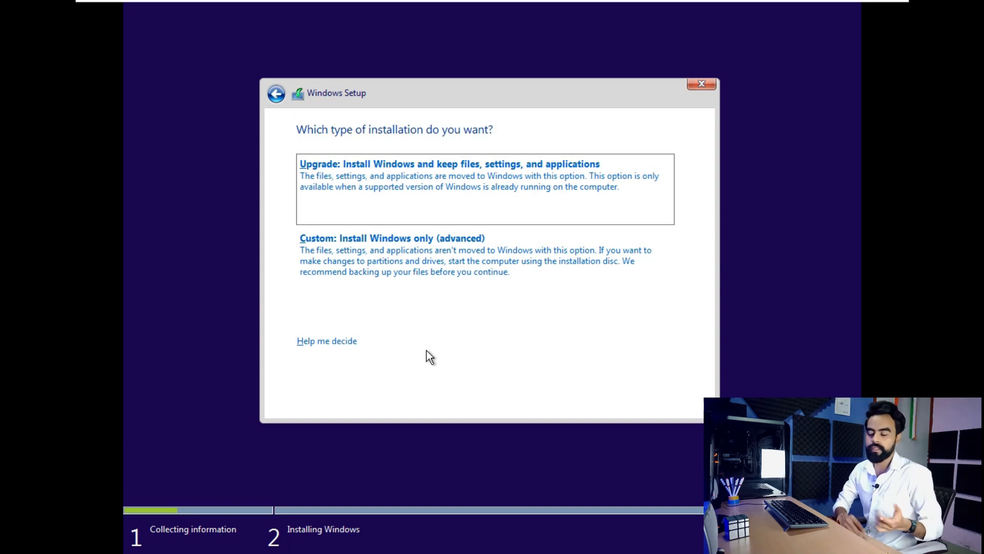
click(444, 277)
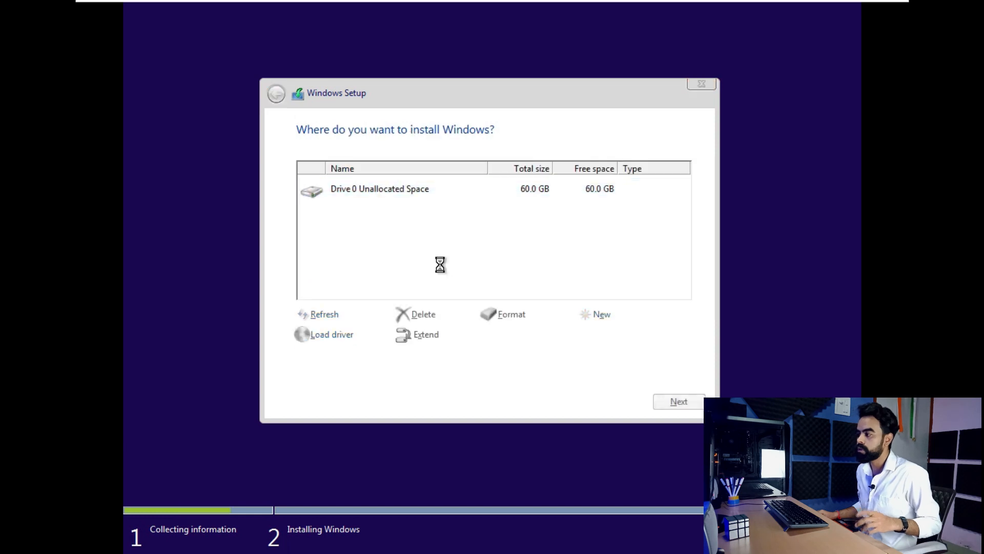
Step: Create a 61440 MB partition from the Drive 0 unallocated space and start installing Windows on the primary partition
click(603, 316)
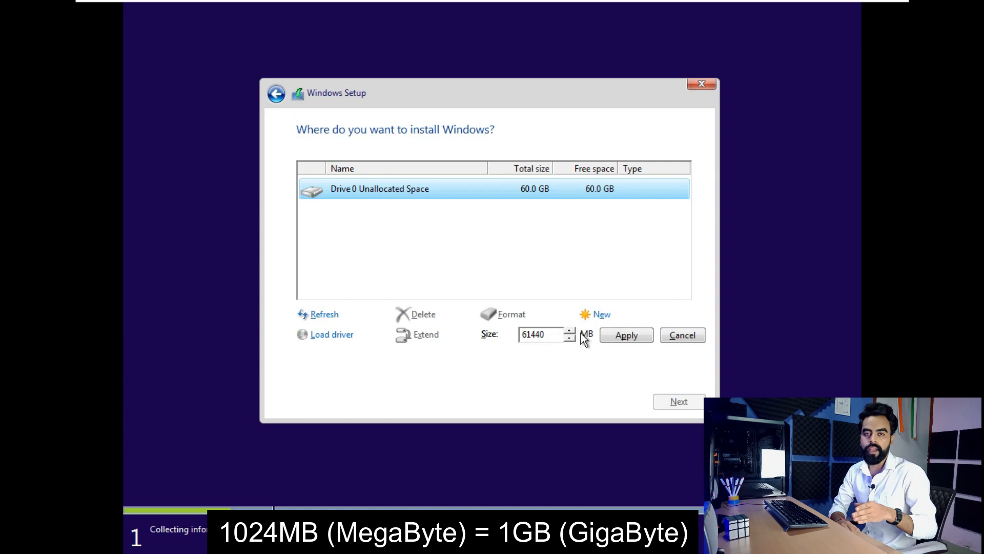
click(626, 334)
click(600, 338)
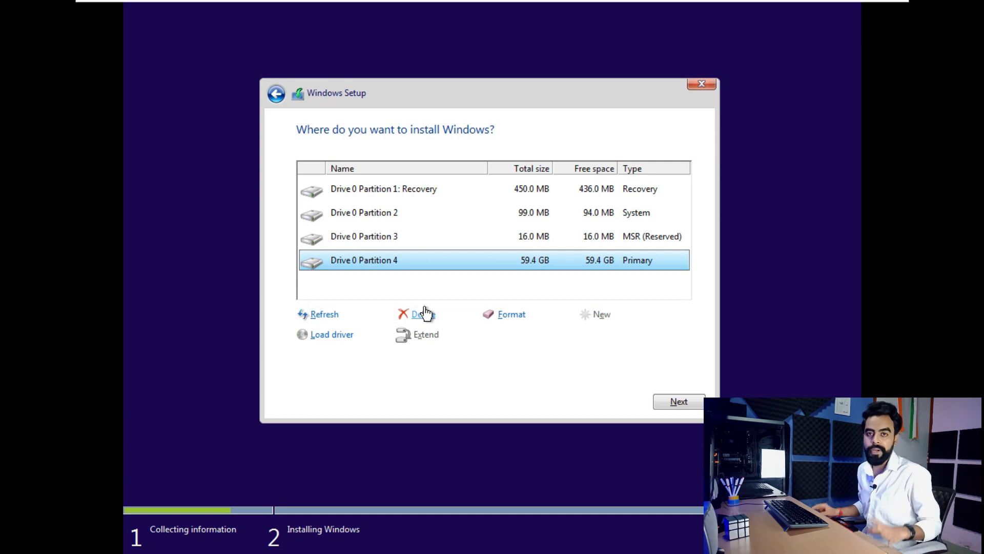
click(673, 400)
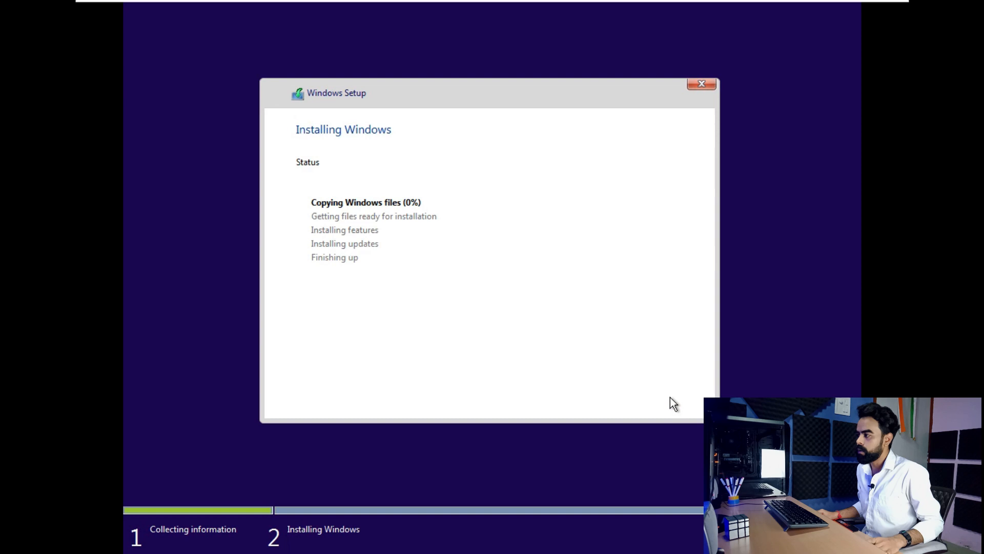
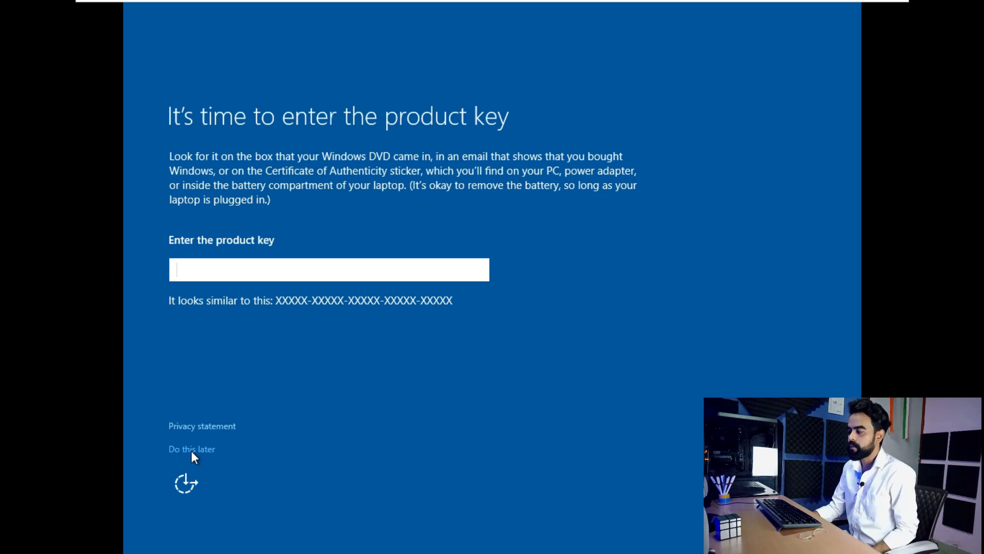
Step: Postpone the product key entry and continue with the Express settings, repeating this when the product key page returns
click(192, 451)
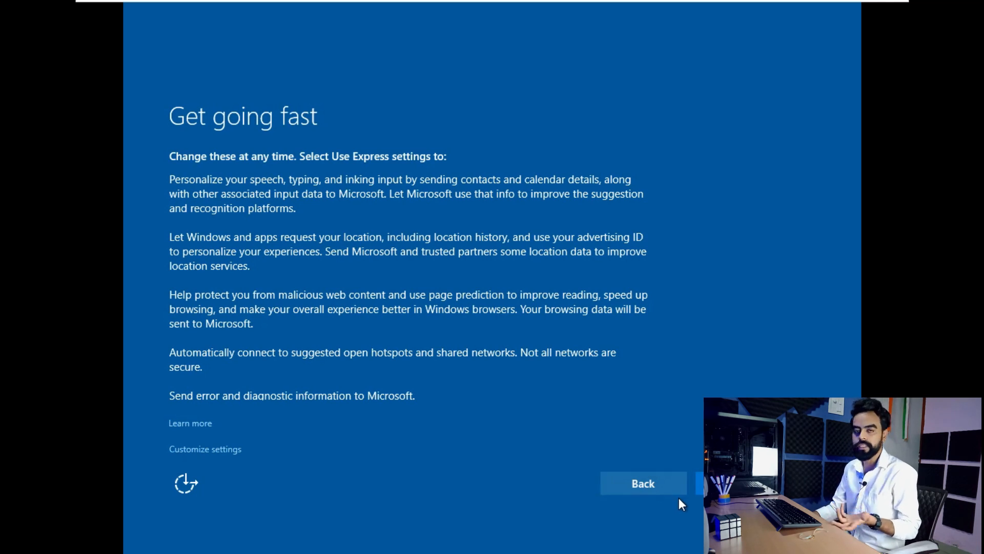
click(701, 484)
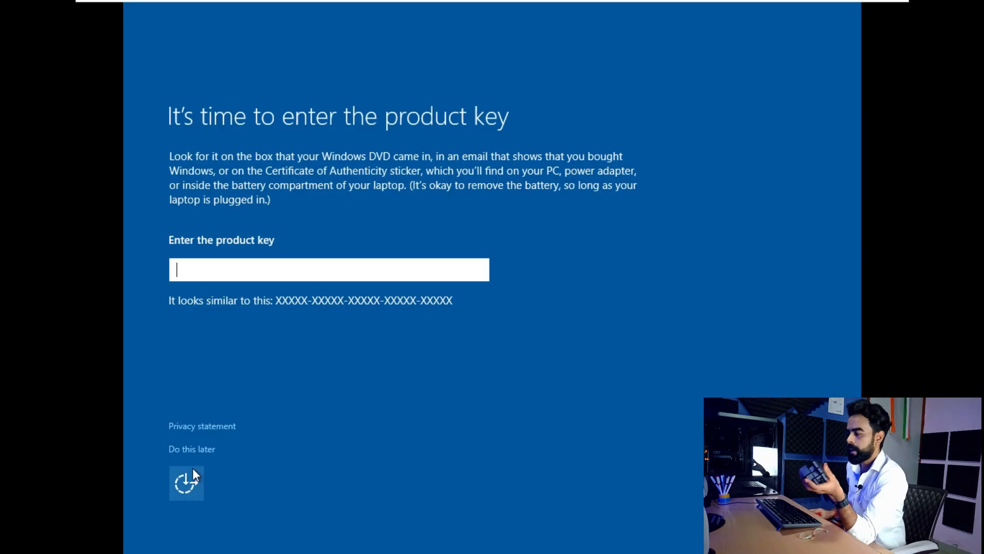
click(198, 451)
click(698, 482)
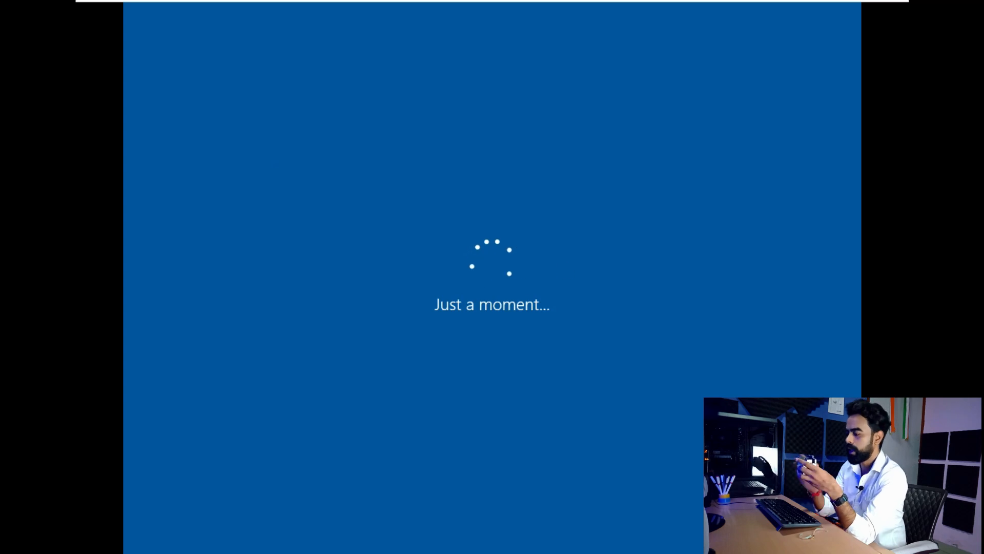
Step: Create the PC's user account with the chosen account name, leaving the password empty
click(264, 233)
text(Thesat)
key(BackSpace)
key(BackSpace)
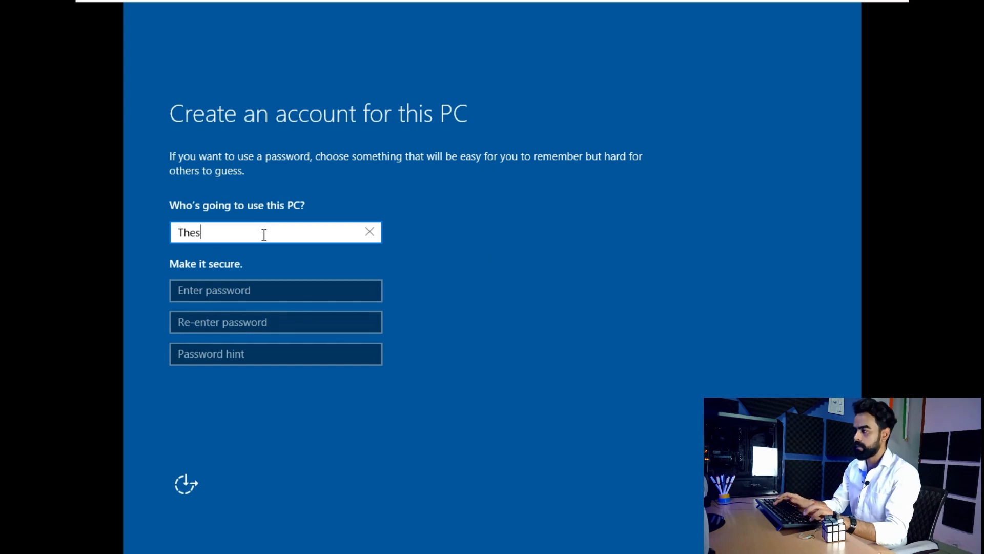
text(Satan)
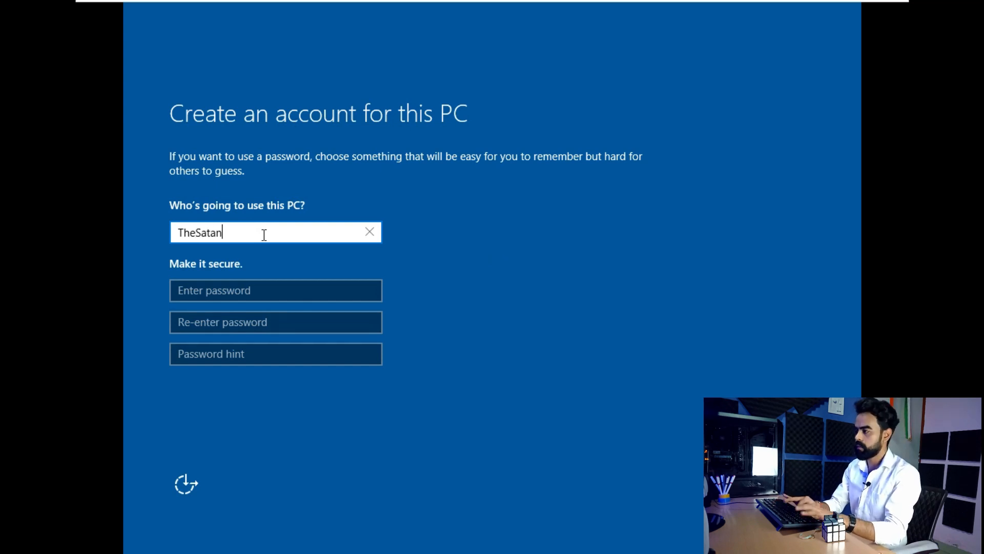
key(Tab)
key(Return)
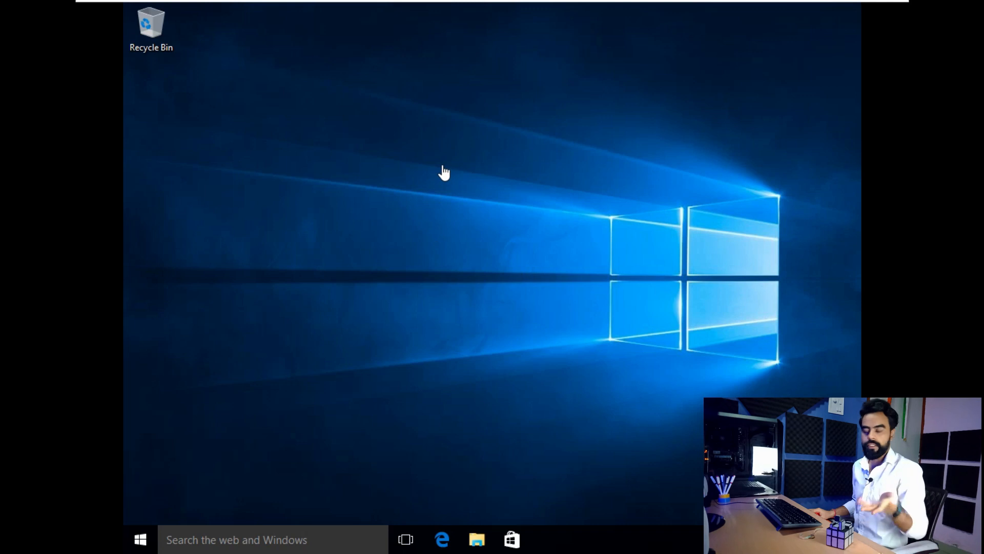
Step: Try a 1366 × 768 resolution in the guest's advanced display settings and revert to the previous display settings
click(371, 163)
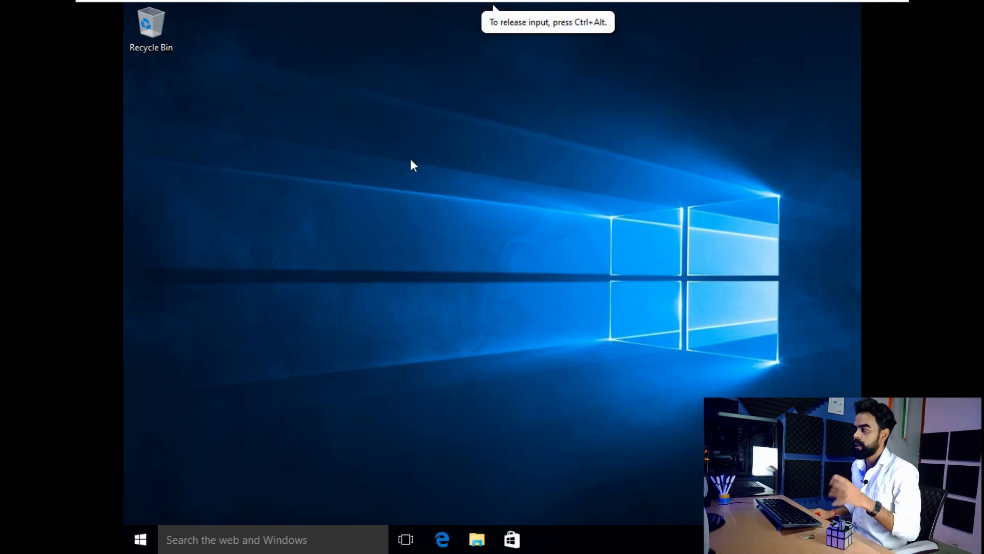
right_click(429, 139)
click(468, 261)
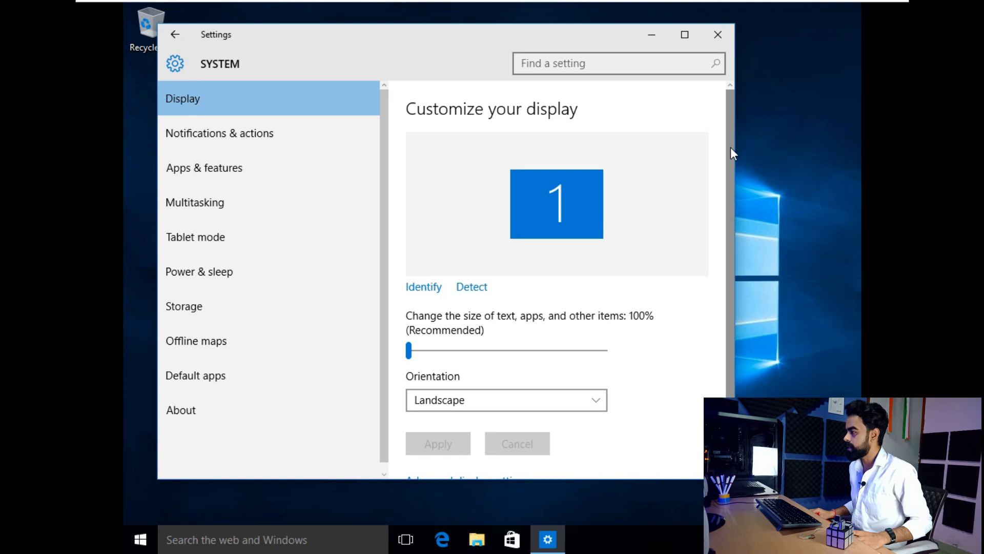
drag(731, 146, 733, 281)
click(460, 434)
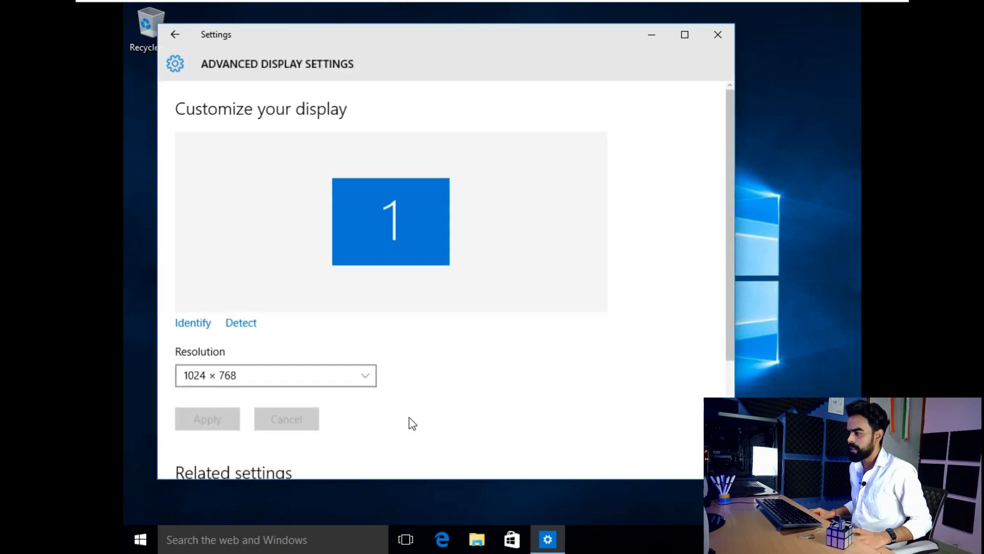
click(297, 373)
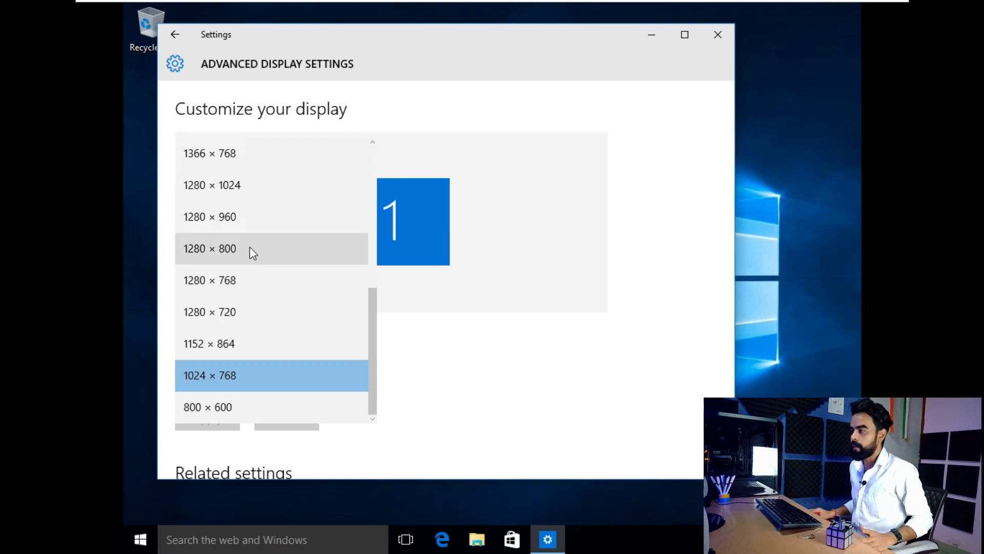
click(253, 155)
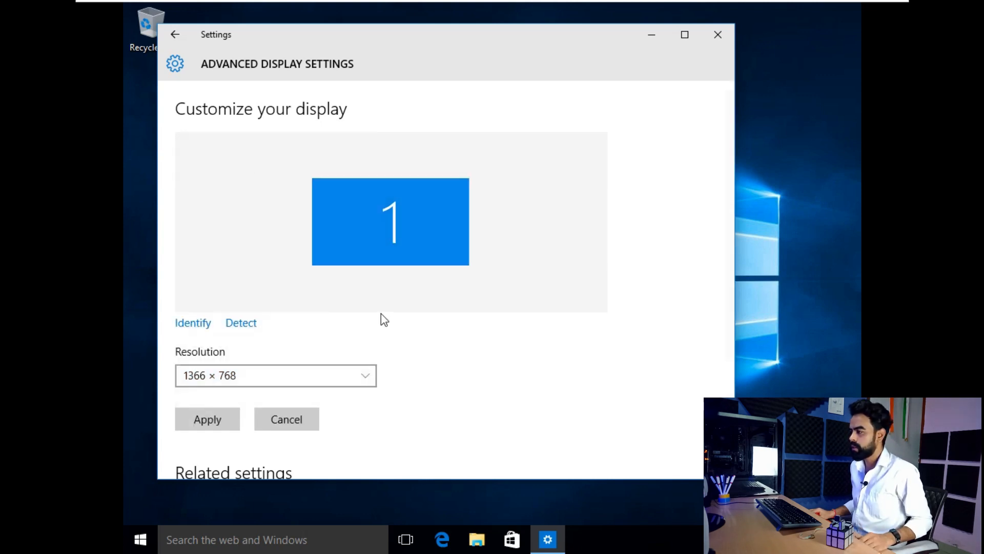
click(204, 419)
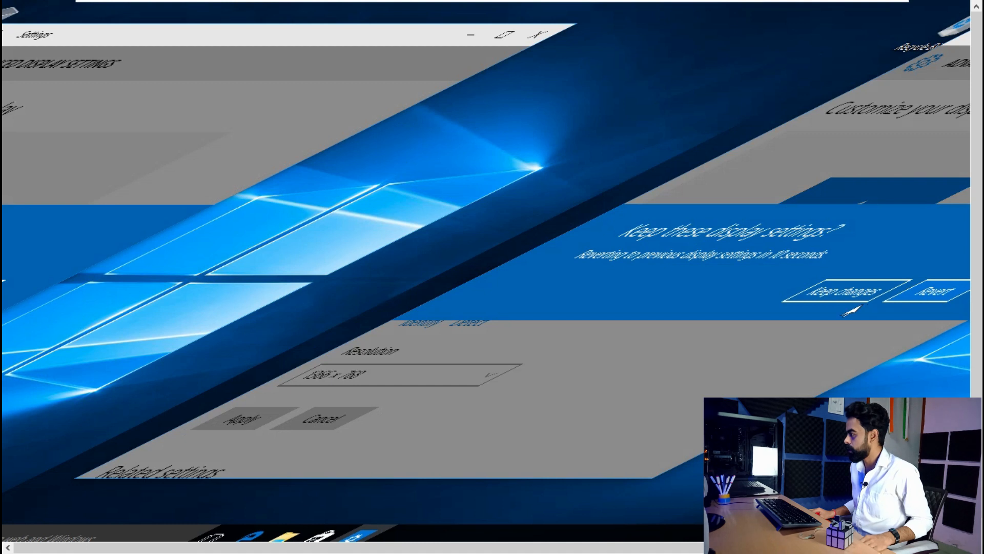
click(931, 291)
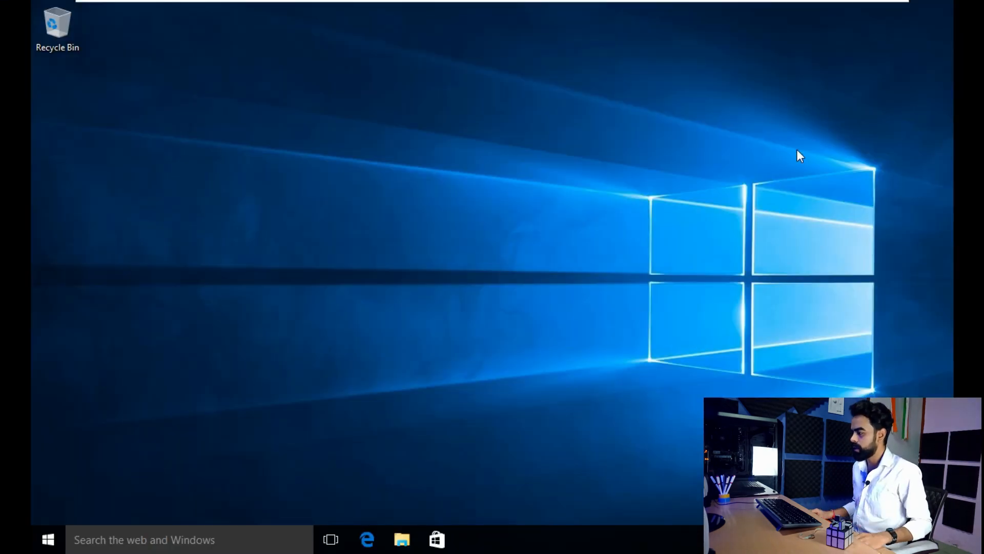
Step: Examine the drives under This PC and the folders on Local Disk (C:), and close File Explorer
click(401, 539)
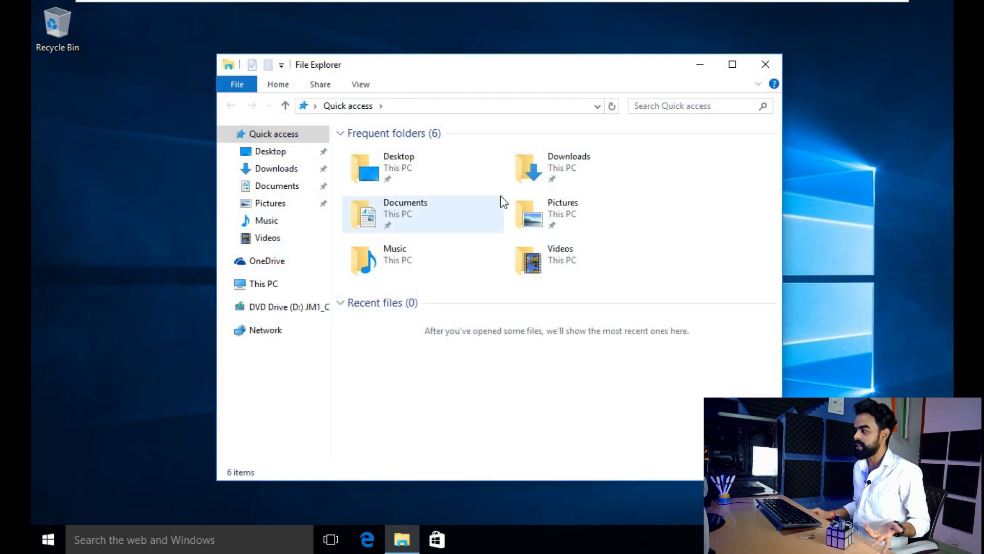
click(281, 285)
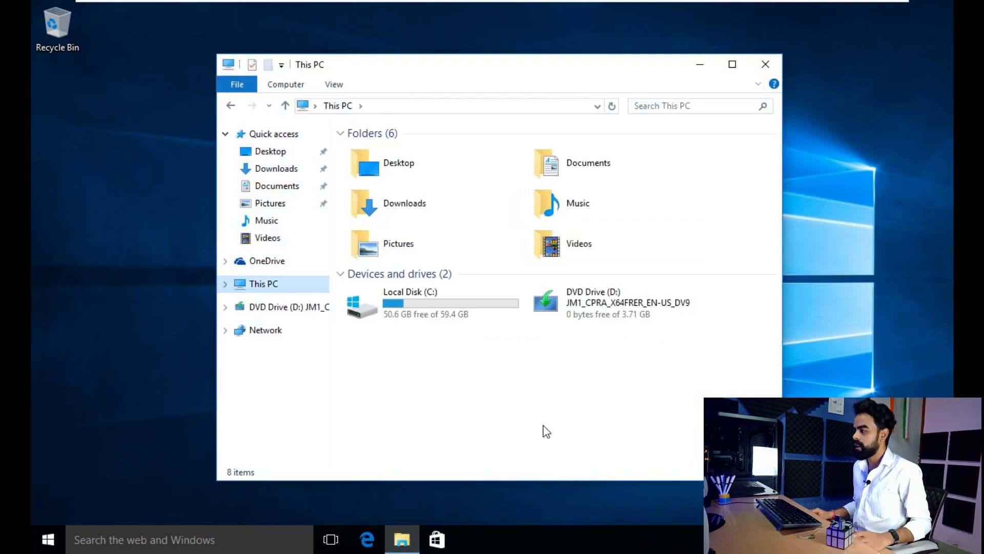
mouse_move(463, 317)
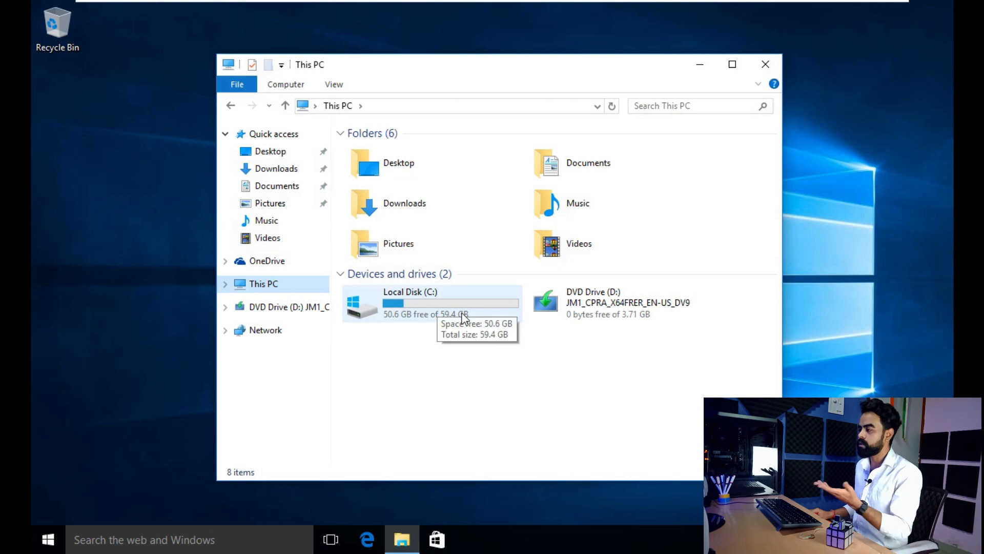
double_click(448, 303)
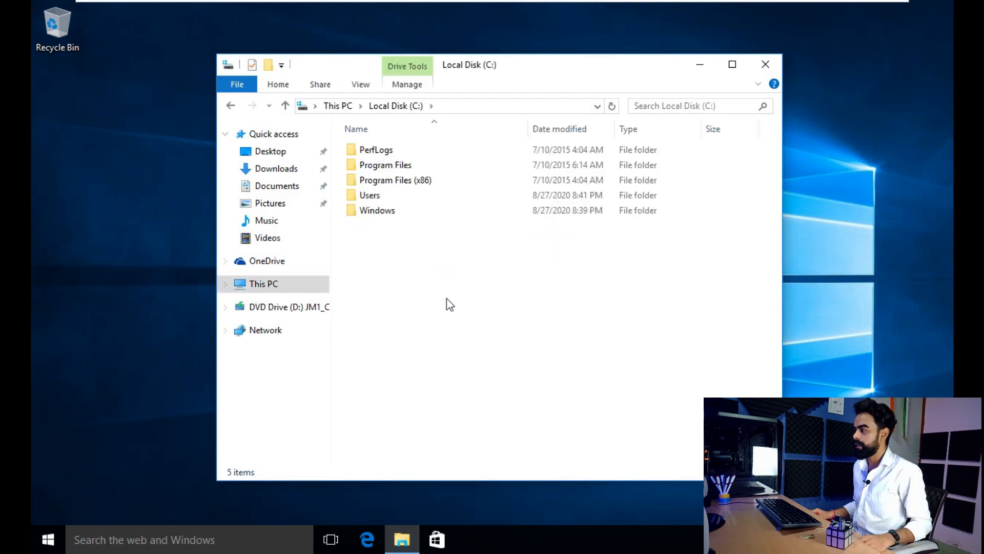
key(alt+Left)
key(alt+Left)
click(765, 64)
right_click(247, 82)
click(286, 124)
right_click(401, 45)
click(432, 90)
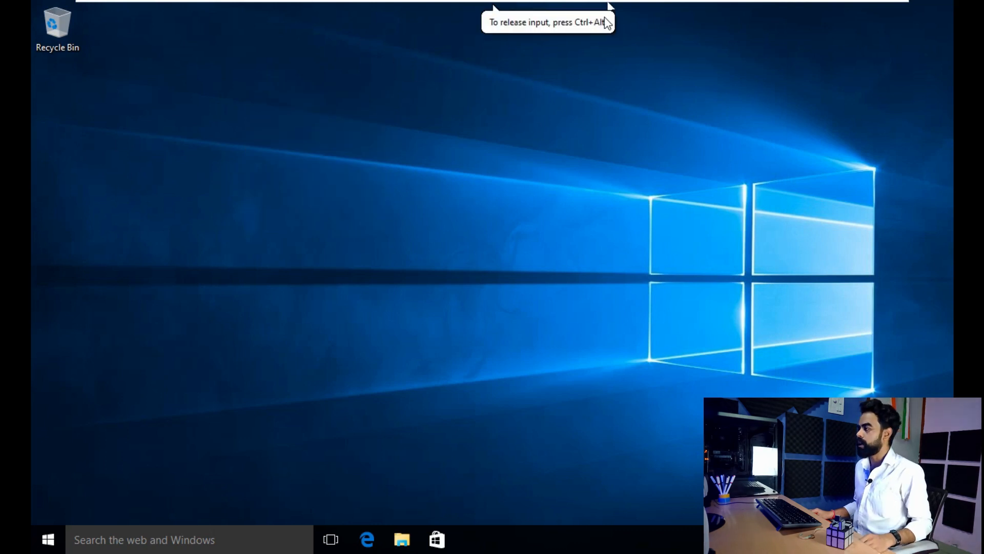
Step: Release the input from the virtual machine, leave full-screen mode and minimize VMware Workstation to reach the host desktop
mouse_move(496, 2)
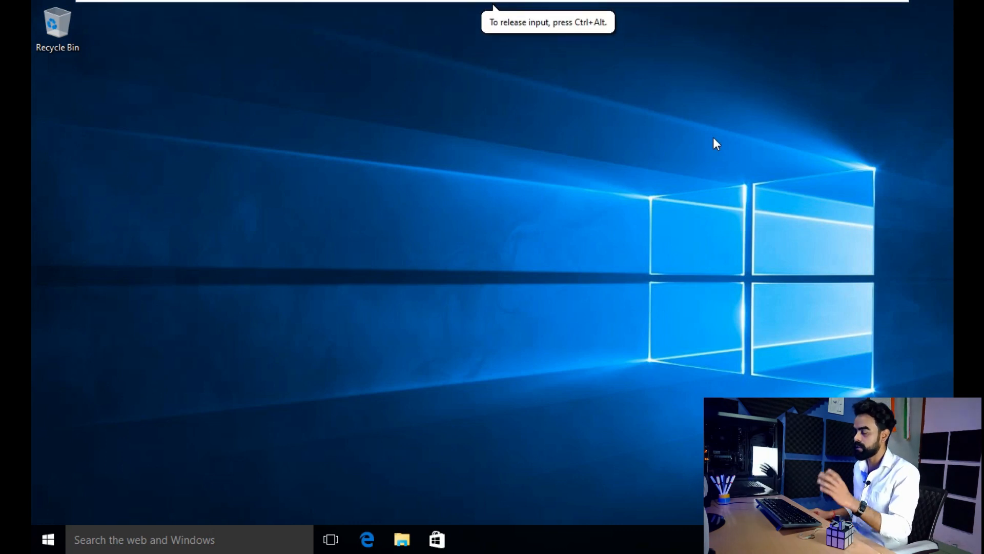
key(ctrl+alt)
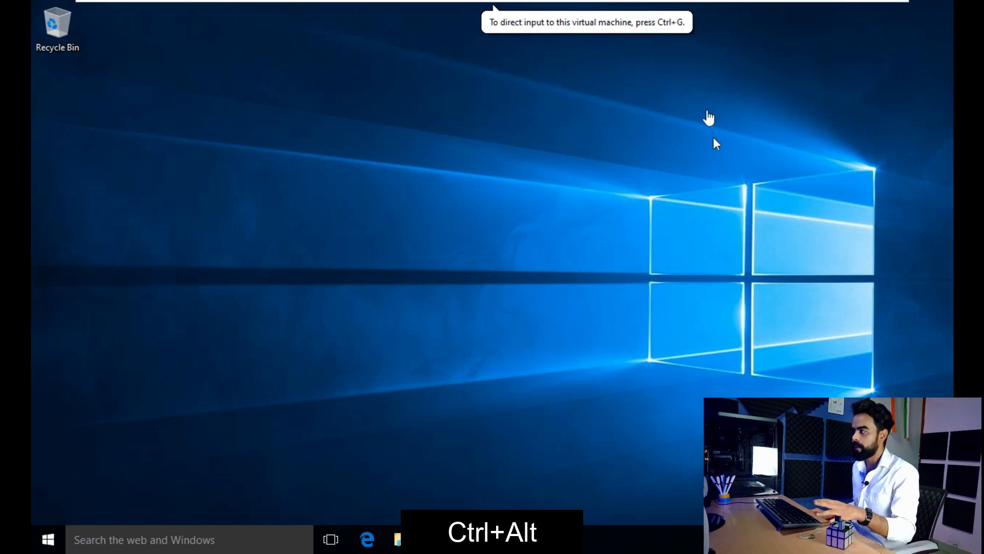
mouse_move(672, 3)
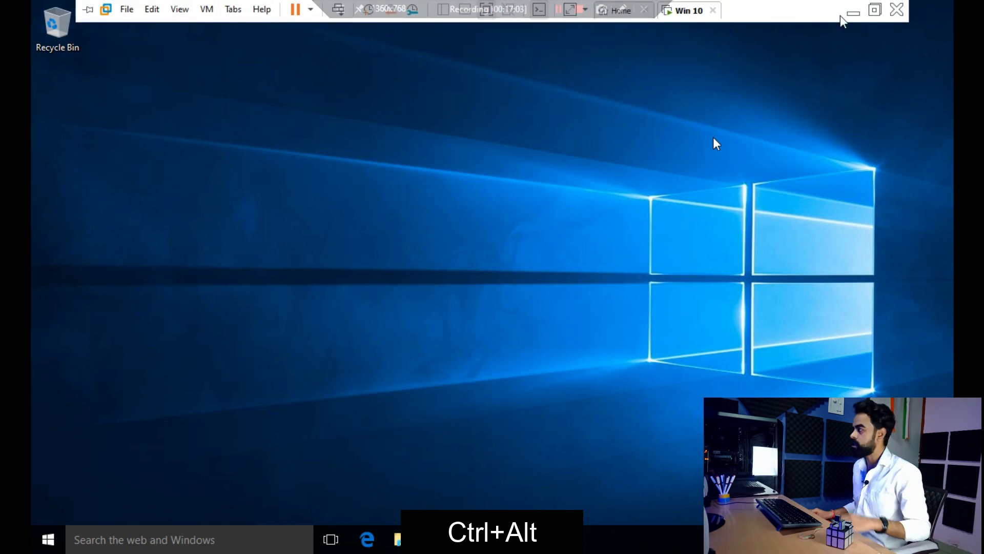
click(876, 15)
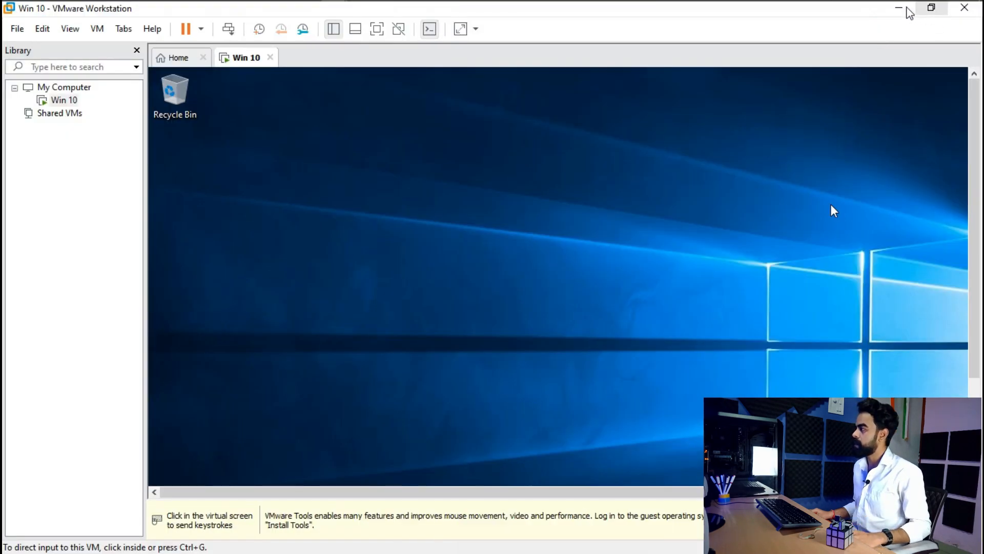
click(898, 8)
right_click(361, 96)
click(414, 136)
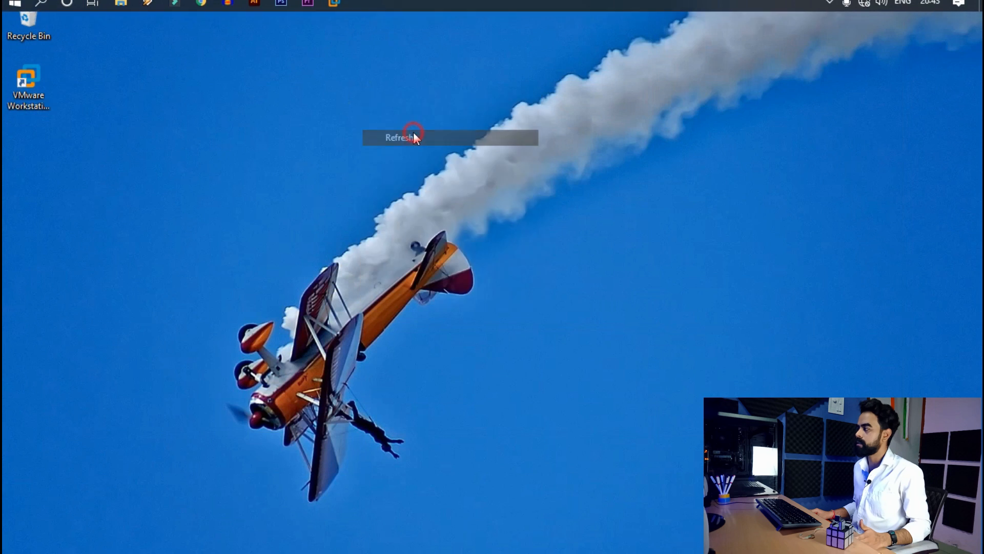
Step: Restore the VMware Workstation window and return the Win 10 virtual machine to full-screen mode
mouse_move(363, 7)
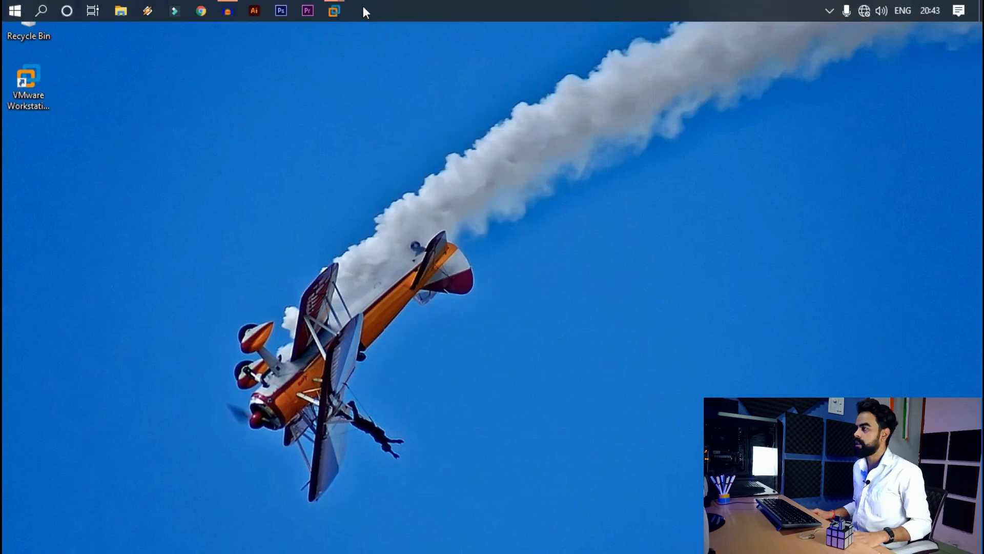
click(371, 88)
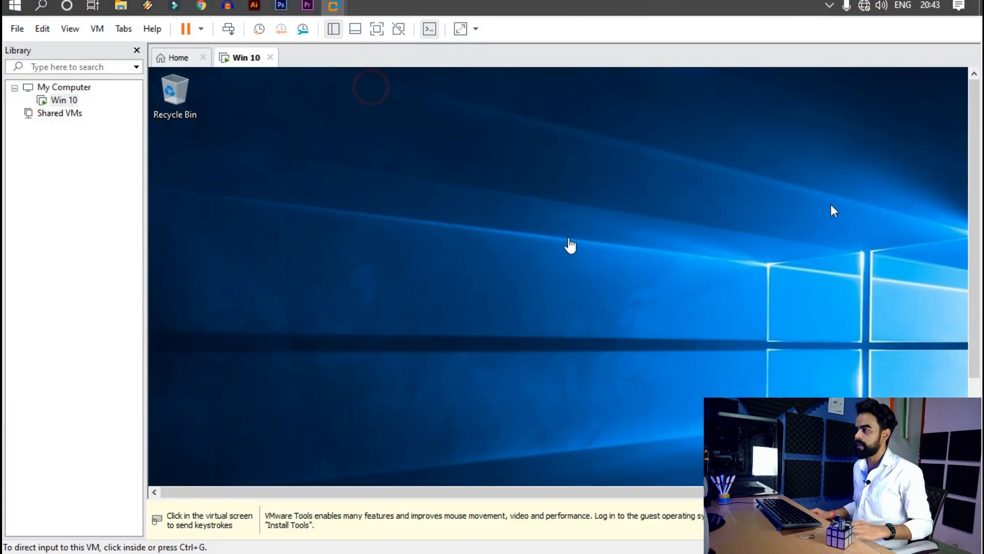
click(377, 29)
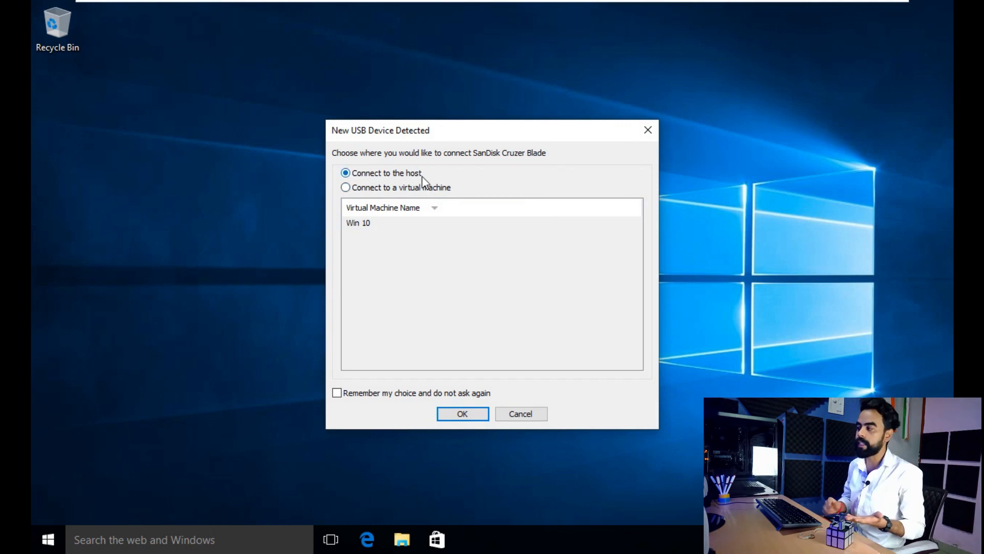
Step: Connect the detected SanDisk Cruzer Blade USB device to the Win 10 virtual machine
click(416, 189)
click(367, 222)
click(470, 413)
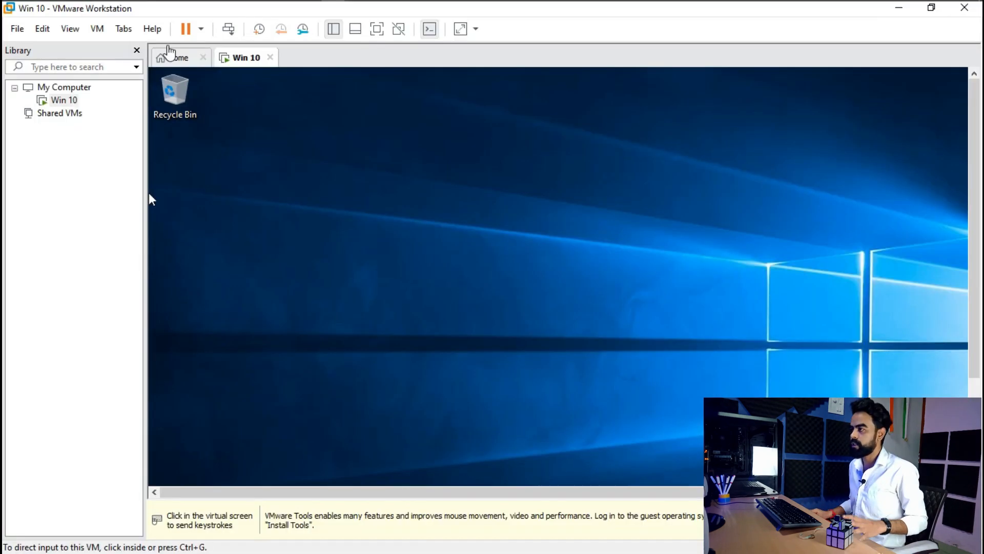
Step: Examine the virtual machine's power options without choosing one, and put the guest in full-screen mode
click(201, 29)
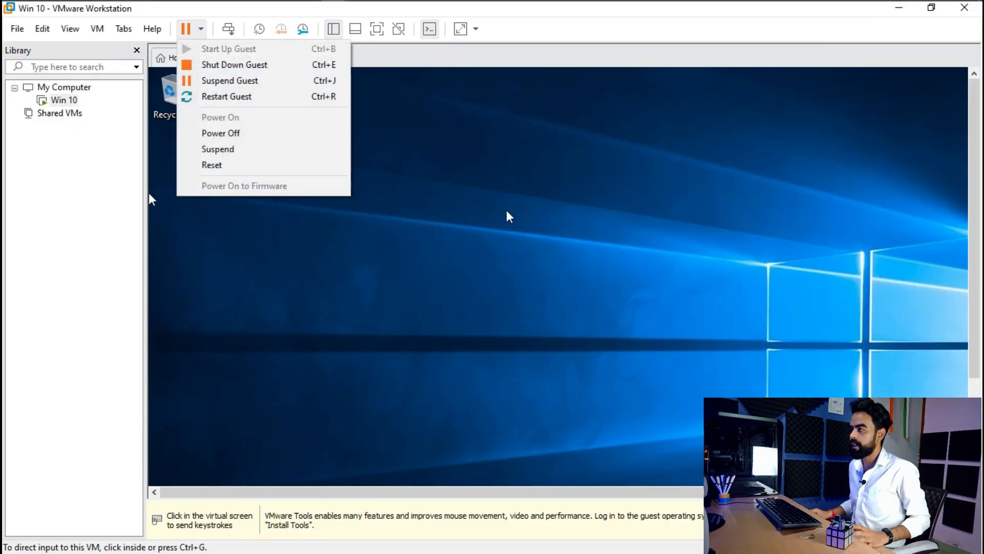
click(403, 106)
key(ctrl+alt)
click(377, 29)
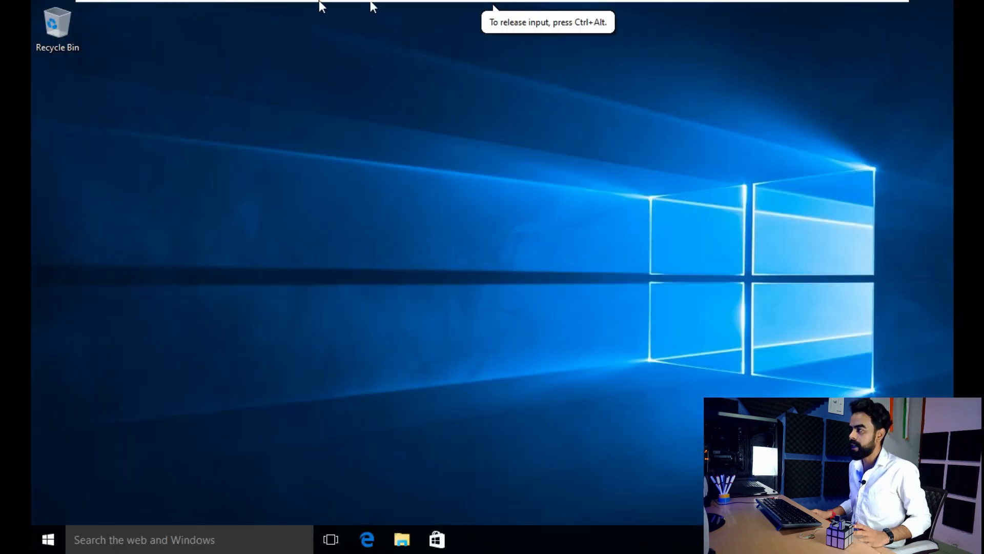
Step: Shut down Windows from inside the Win 10 guest
click(49, 539)
click(78, 479)
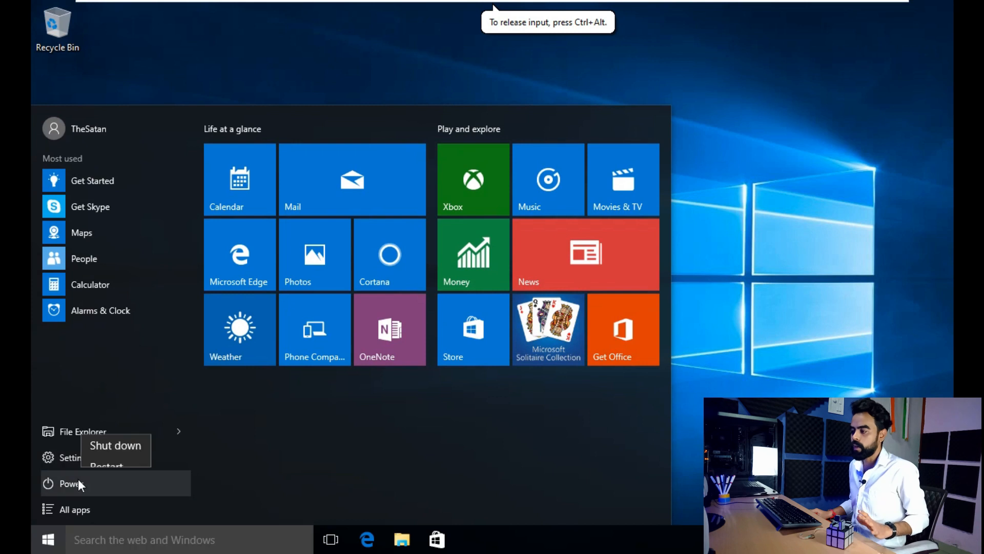
click(121, 432)
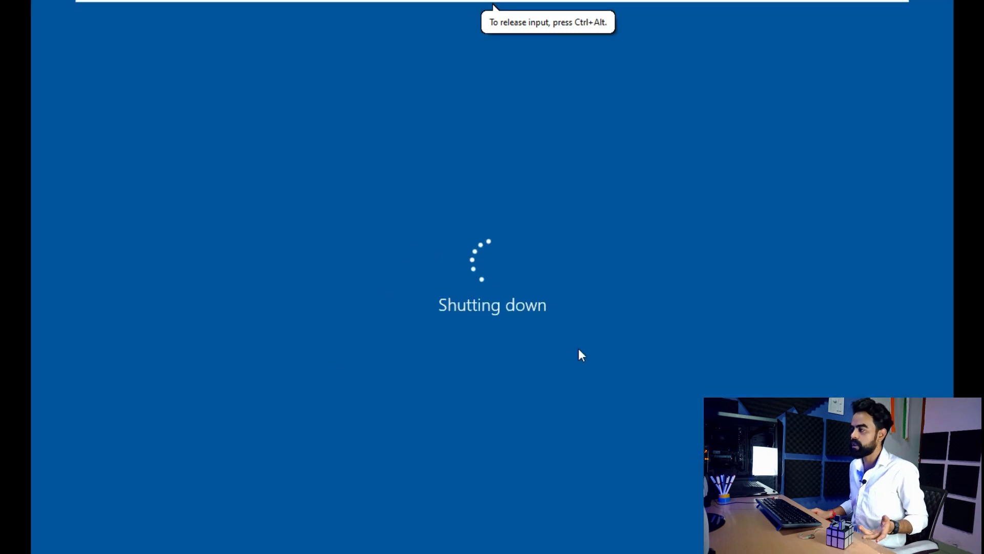
Step: Check the power options during the shutdown, dismiss them, and leave full-screen mode with the input released to the host
click(310, 10)
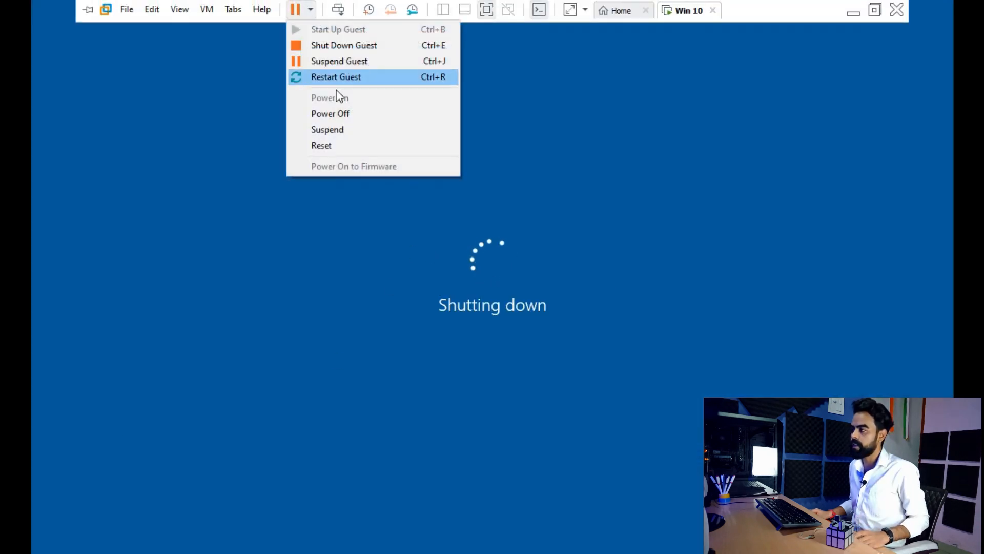
click(716, 186)
click(878, 10)
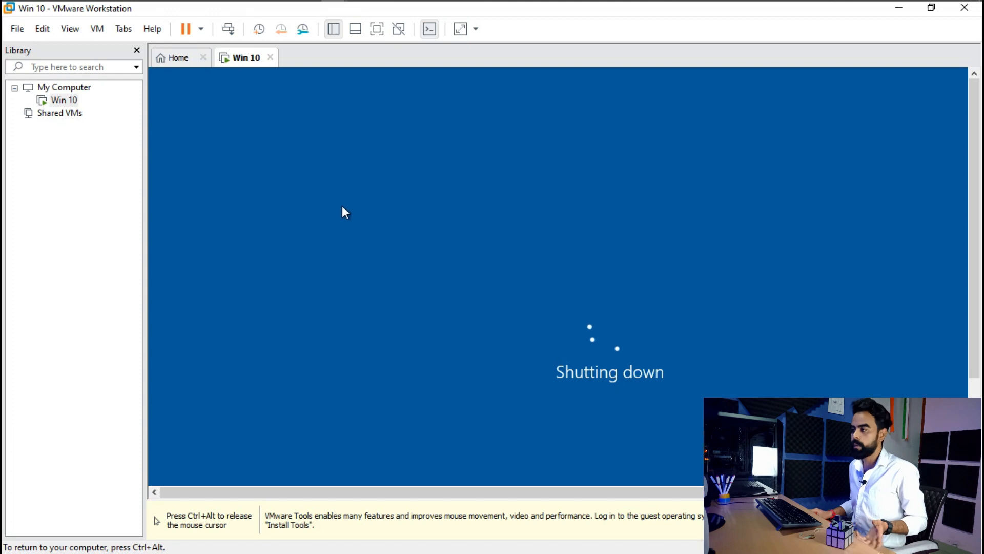
key(ctrl+alt)
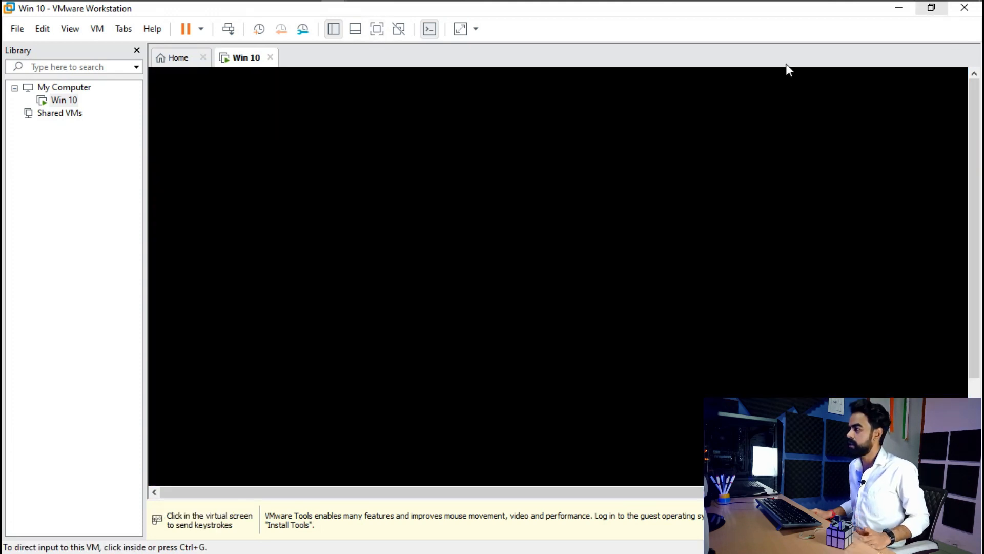
click(788, 69)
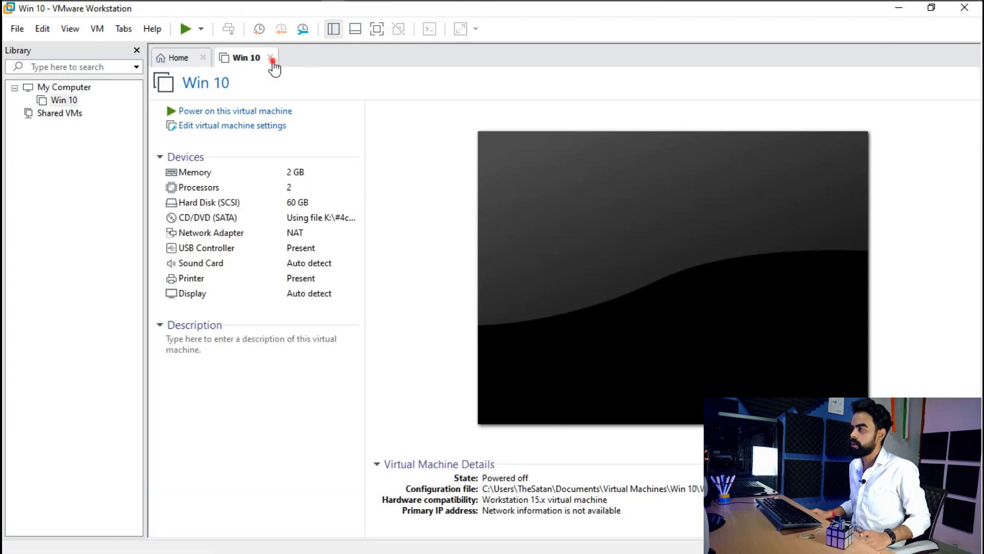
Step: Close the powered-off Win 10 virtual machine's tab and exit VMware Workstation
click(271, 59)
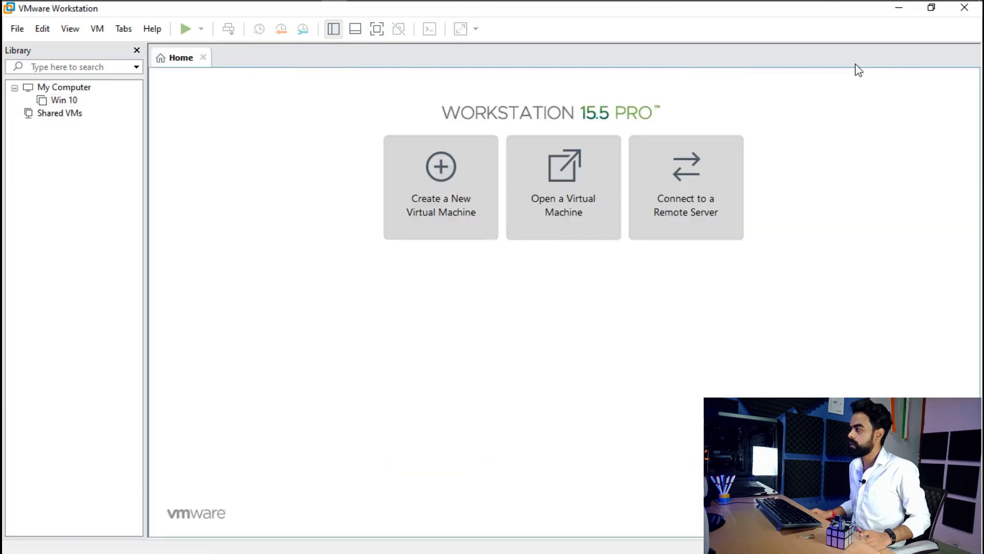
click(966, 8)
right_click(391, 82)
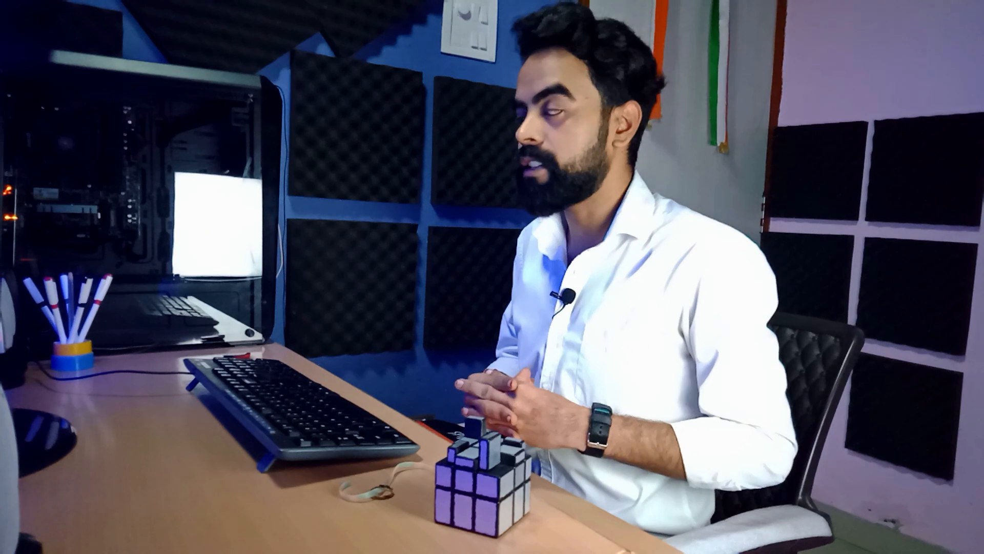